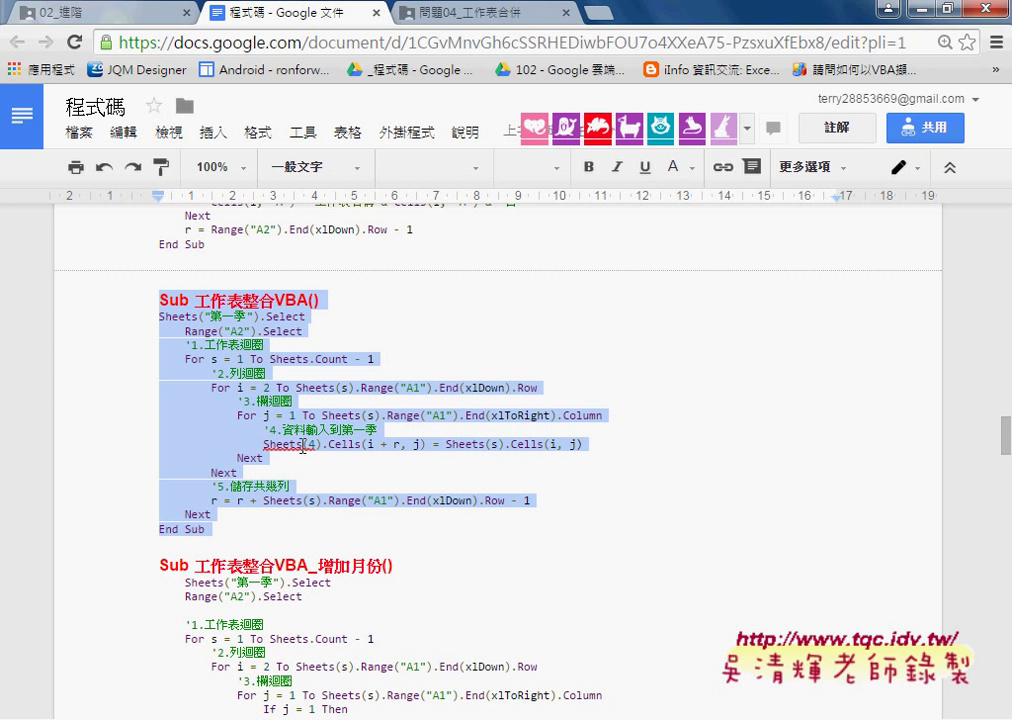
# In the VBA editor, run the 清除資料 macro to clear the 第一季 sheet's data rows
pyautogui.moveTo(394, 719)
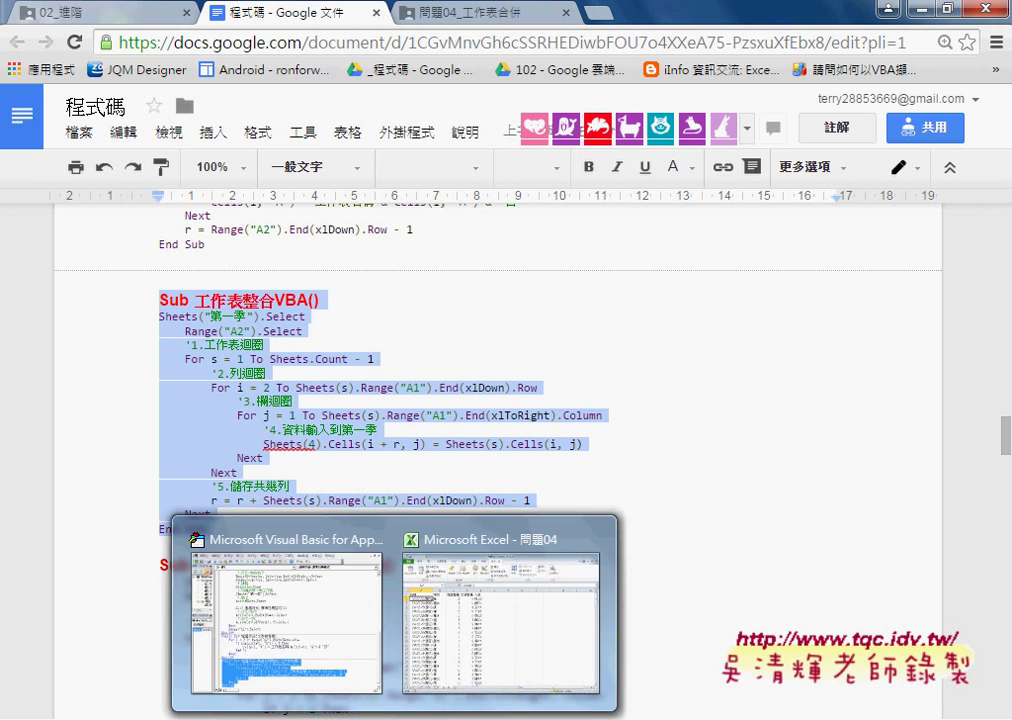
pyautogui.click(463, 630)
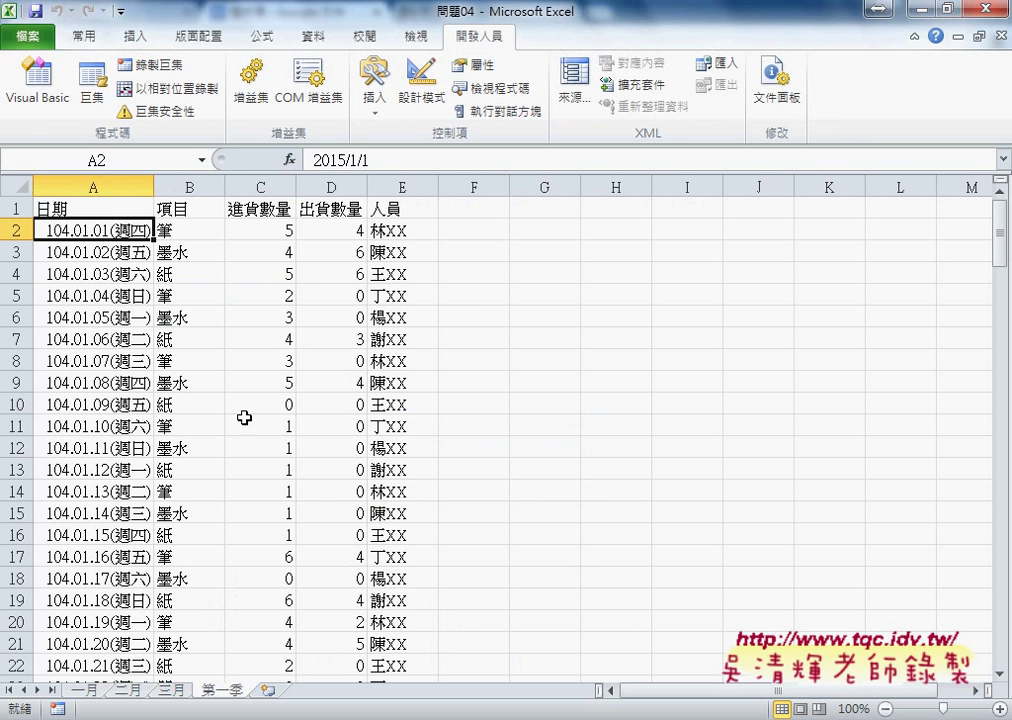
pyautogui.click(37, 82)
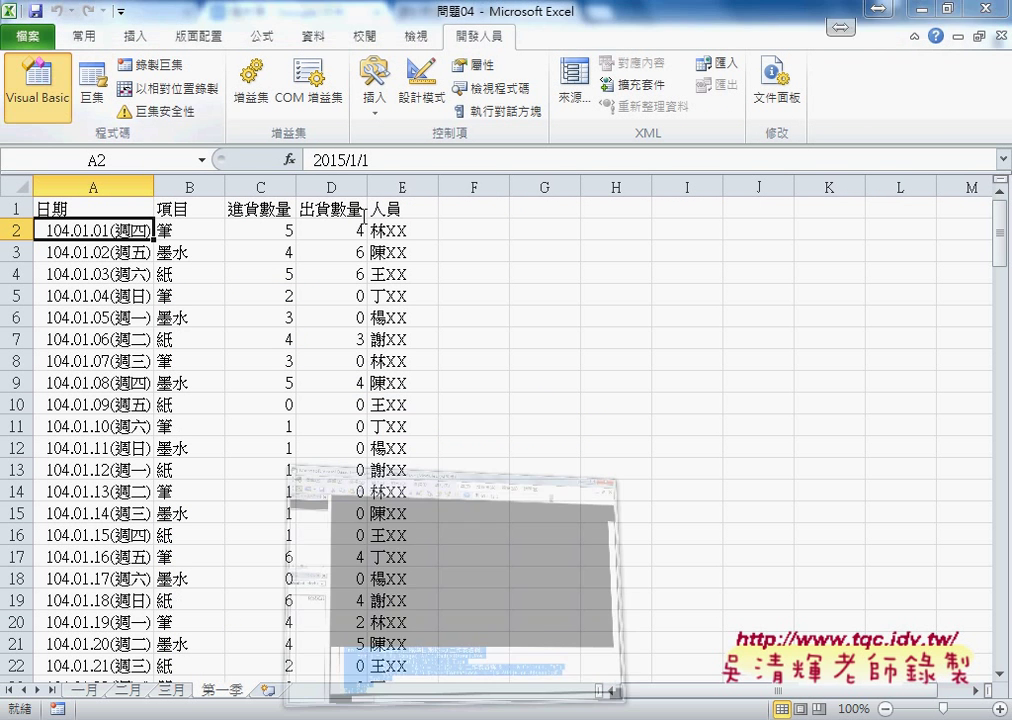
pyautogui.scroll(1, 472, 336)
pyautogui.scroll(2, 460, 360)
pyautogui.scroll(3, 450, 370)
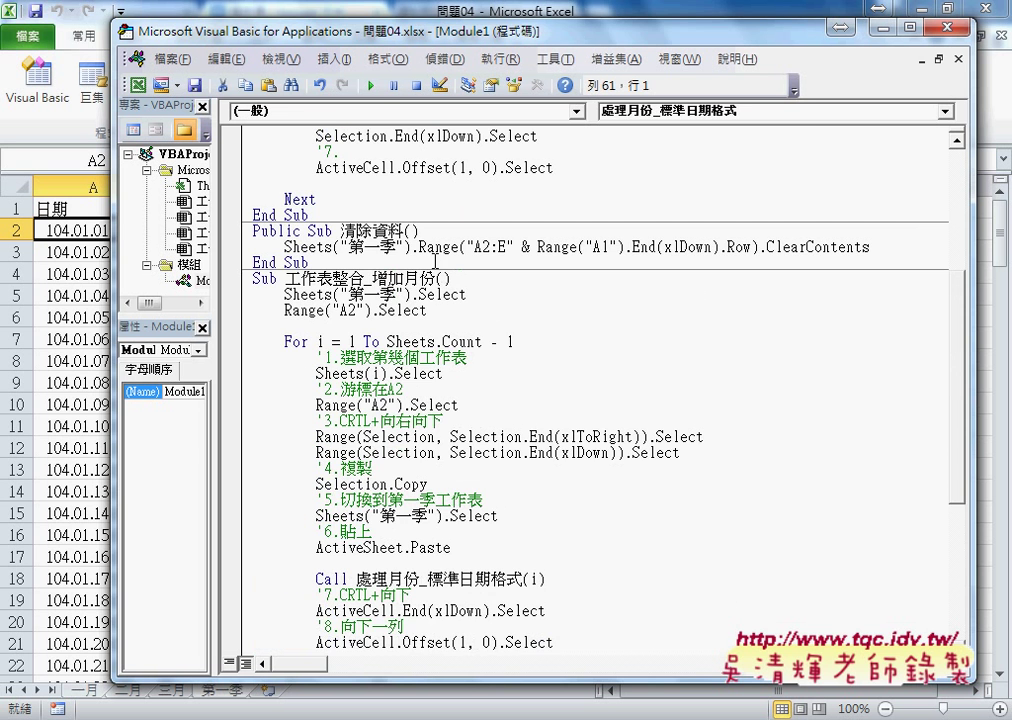
pyautogui.click(431, 245)
pyautogui.click(370, 85)
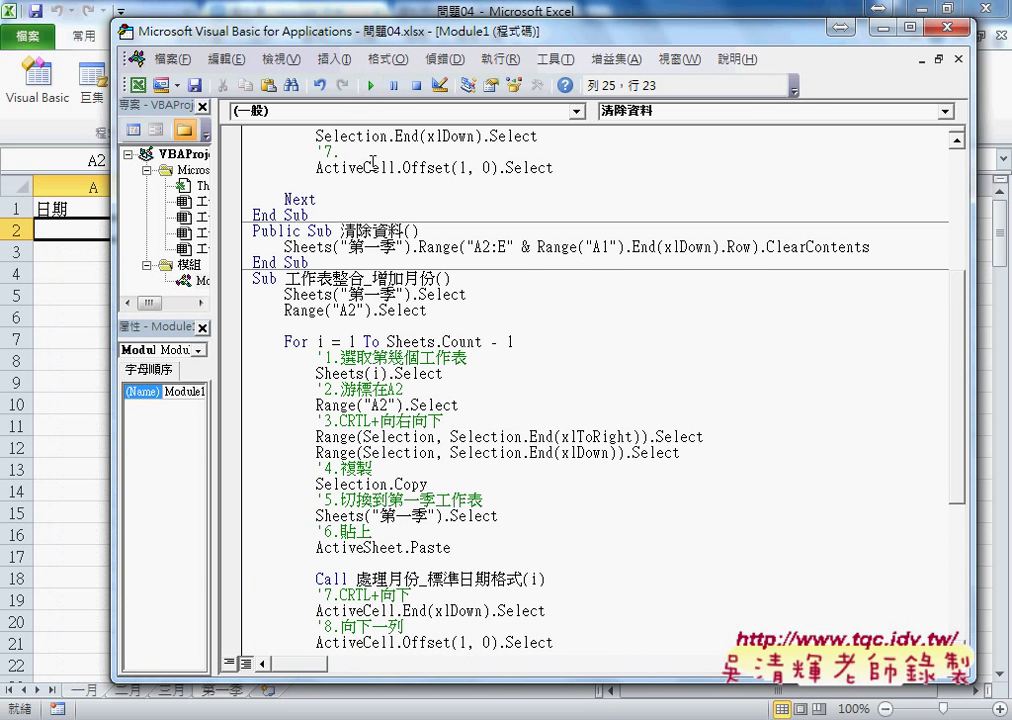
# Paste the 工作表整合VBA macro below the last End Sub and indent its Sheets("第一季").Select line
pyautogui.scroll(-4, 372, 437)
pyautogui.scroll(-2, 372, 437)
pyautogui.click(269, 645)
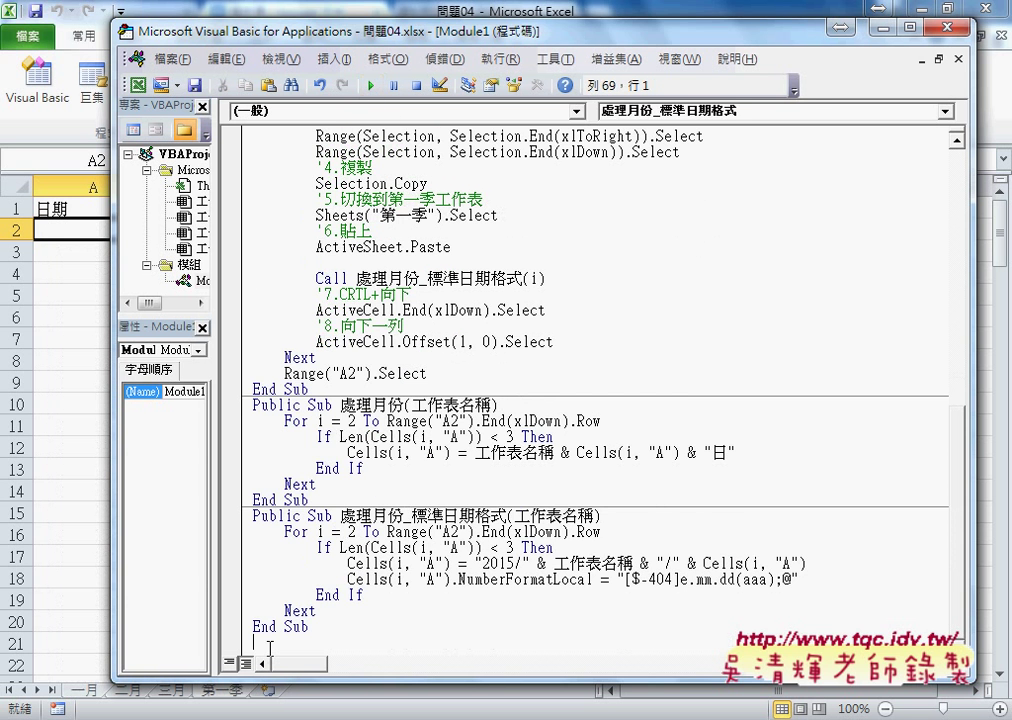
pyautogui.write('Sub 工作表整合VBA() Sheets("第一季").Select     Range("A2").Select     \'1.工作表迴圈     For s = 1 To Sheets.Count - 1         \'2.列迴圈         For i = 2 To Sheets(s).Range("A1").End(xlDown).Row             \'3.欄迴圈             For j = 1 To Sheets(s).Range("A1").End(xlToRight).Column                 \'4.資料輸入到第一季                 Sheets(4).Cells(i + r, j) = Sheets(s).Cells(i, j)             Next         Next         \'5.儲存共幾列         r = r + Sheets(s).Range("A1").End(xlDown).Row - 1     Next End Sub')
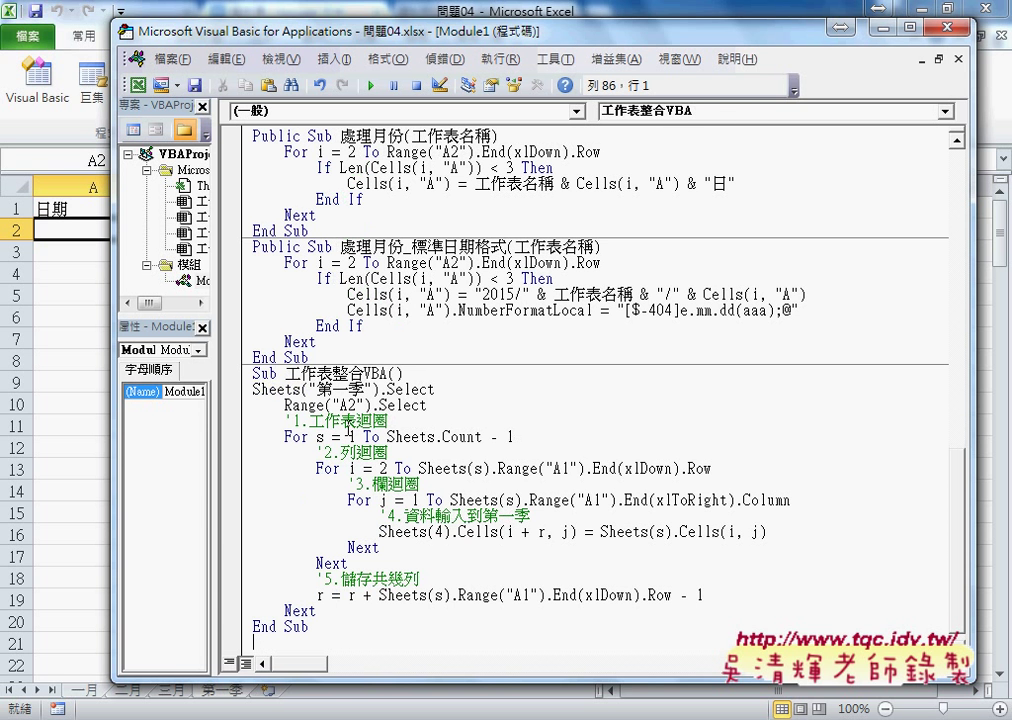
pyautogui.press('Tab')
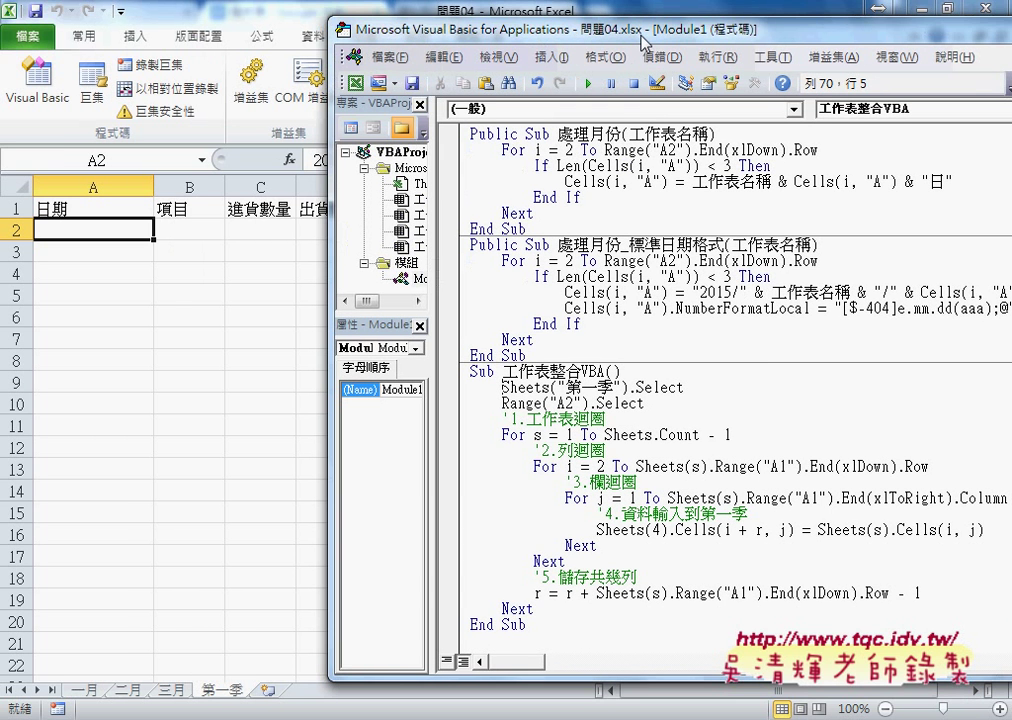
# Set a breakpoint on the For s loop line and run the macro so it pauses there
pyautogui.moveTo(338, 33); pyautogui.dragTo(555, 36)
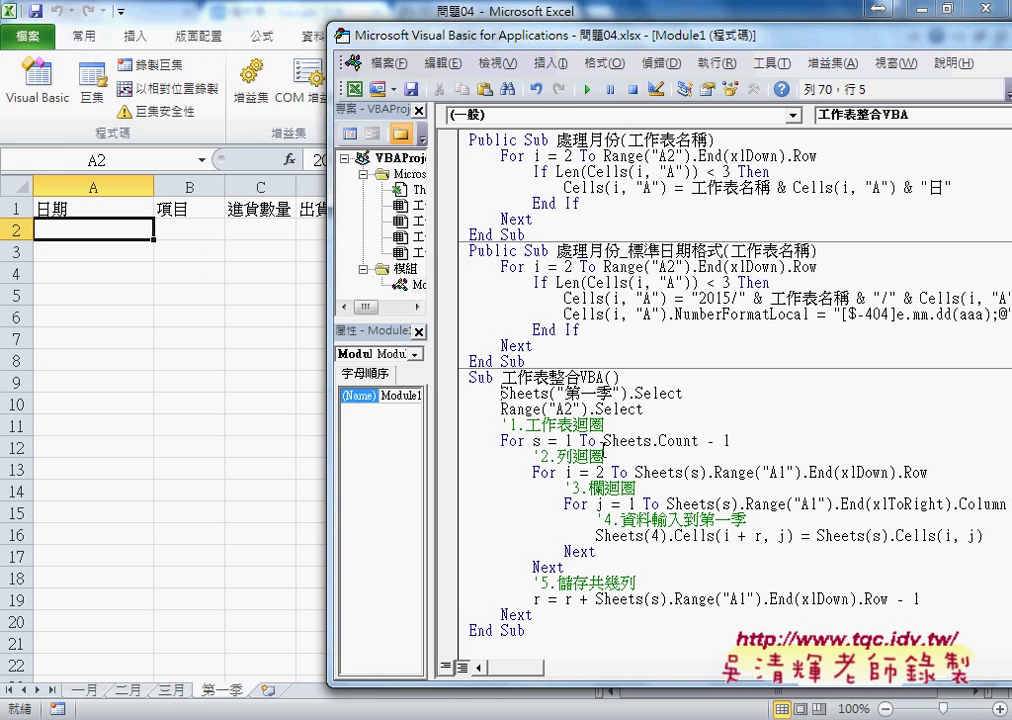
pyautogui.click(447, 441)
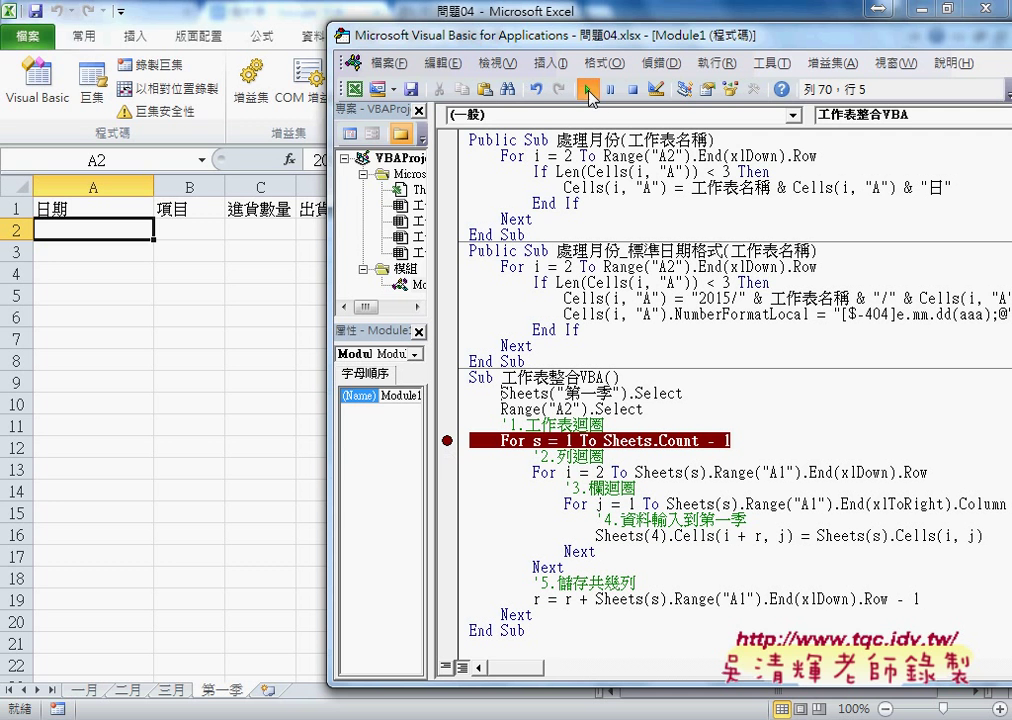
pyautogui.click(585, 89)
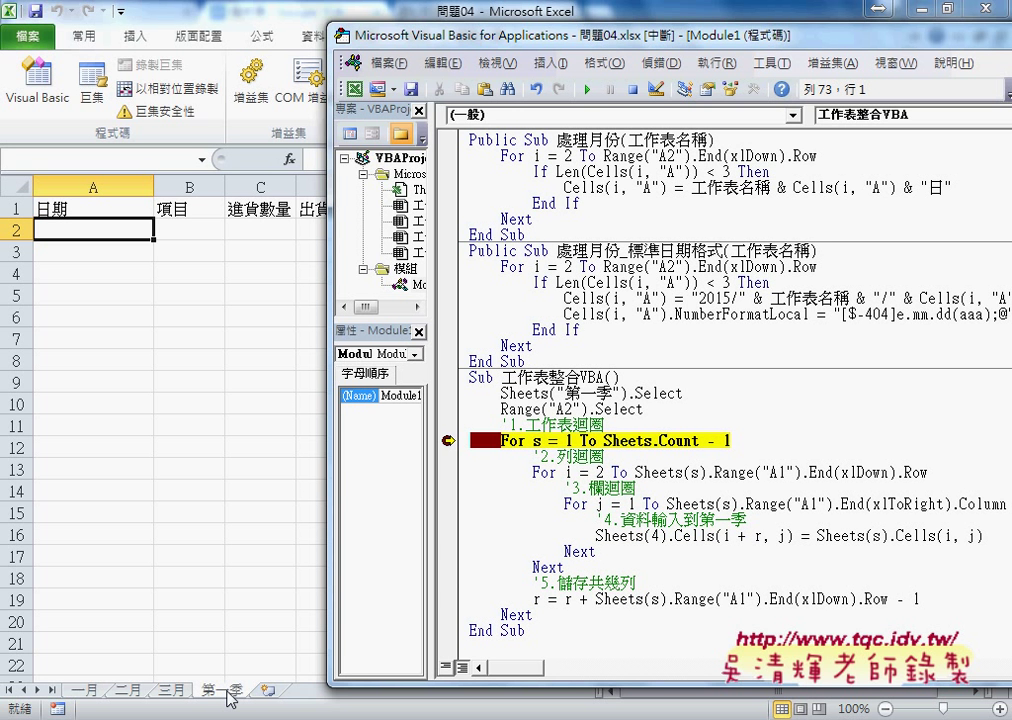
# Check the Sheets.Count value, then step one line to the For i row loop
pyautogui.moveTo(537, 441)
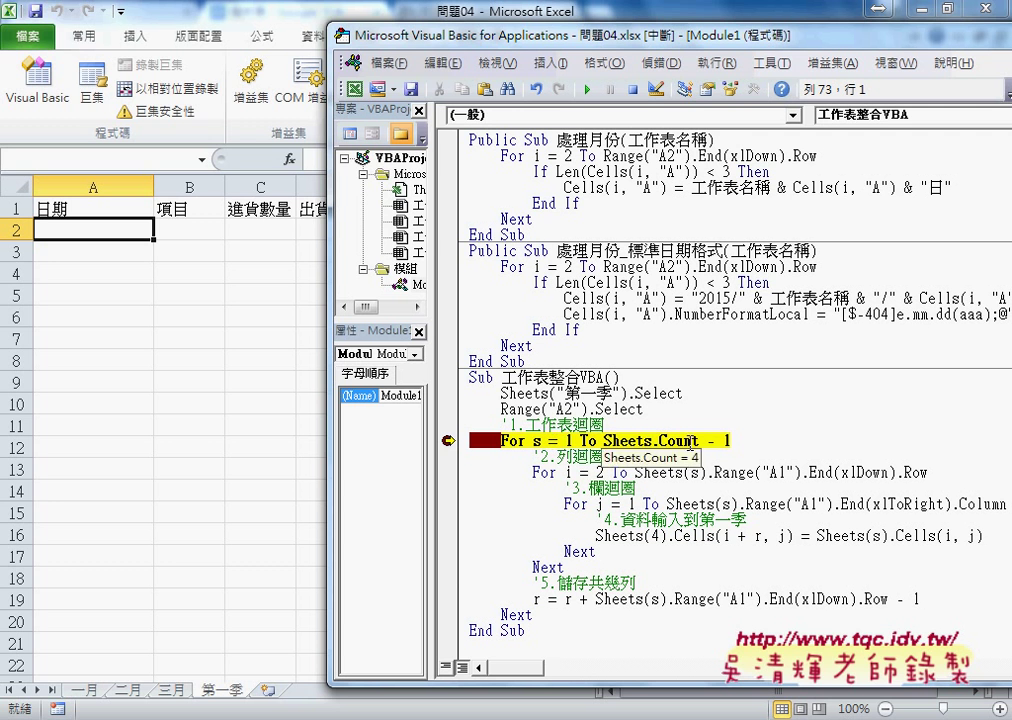
pyautogui.moveTo(731, 441); pyautogui.dragTo(609, 441)
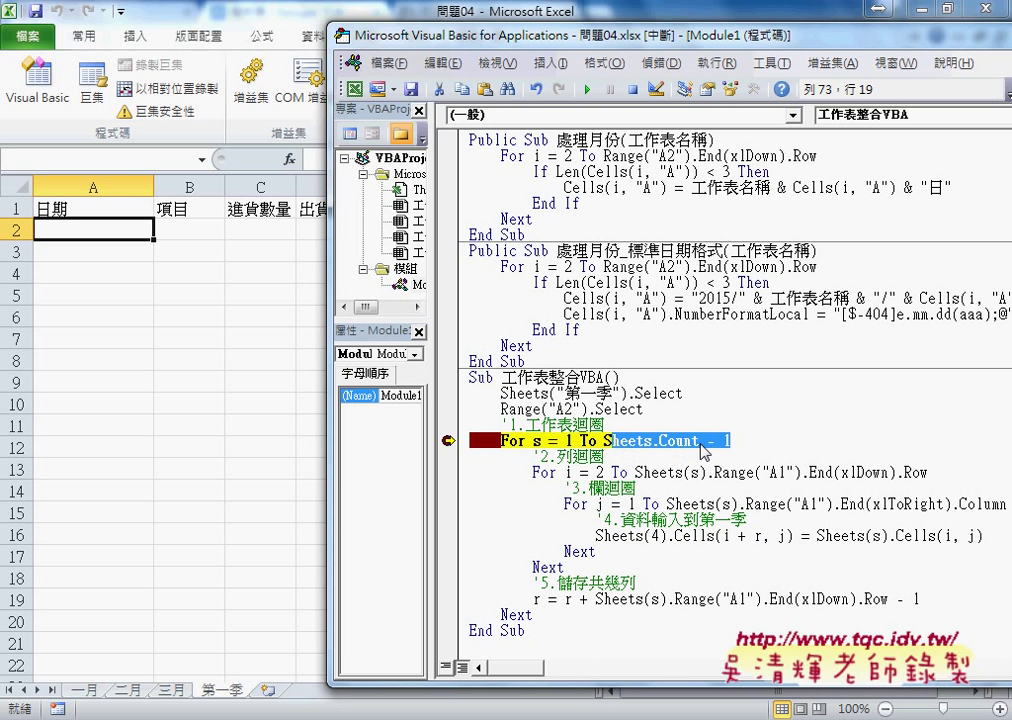
pyautogui.press('F8')
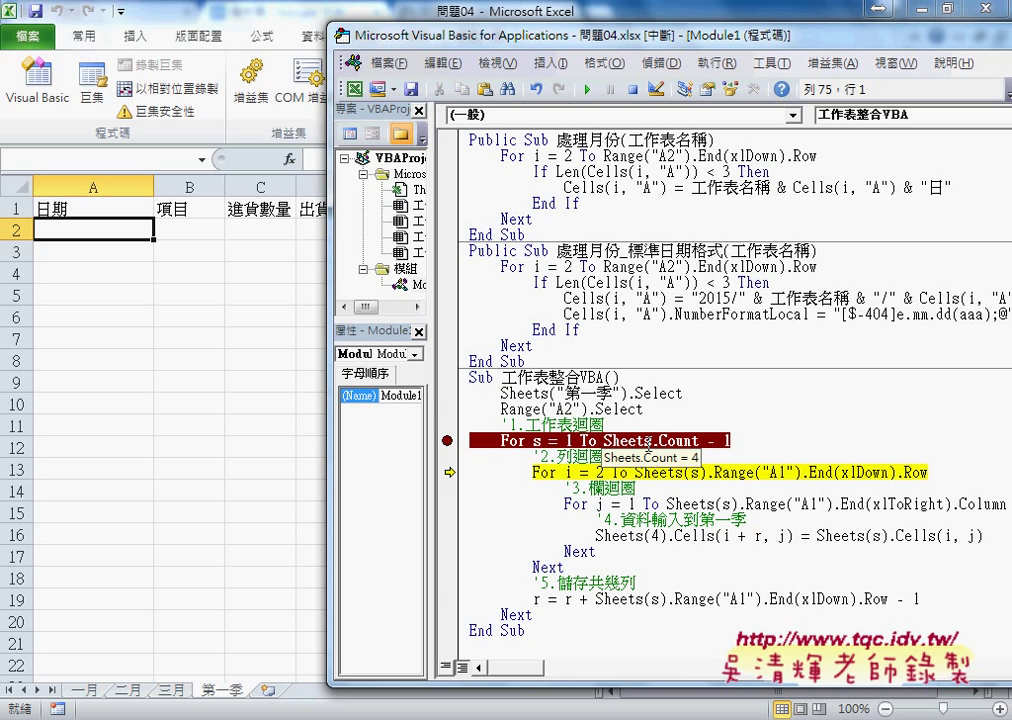
# Inspect the row-end expression Range("A1").End(xlDown).Row, which shows 1048576, and annotate Sheets(s)
pyautogui.moveTo(537, 440)
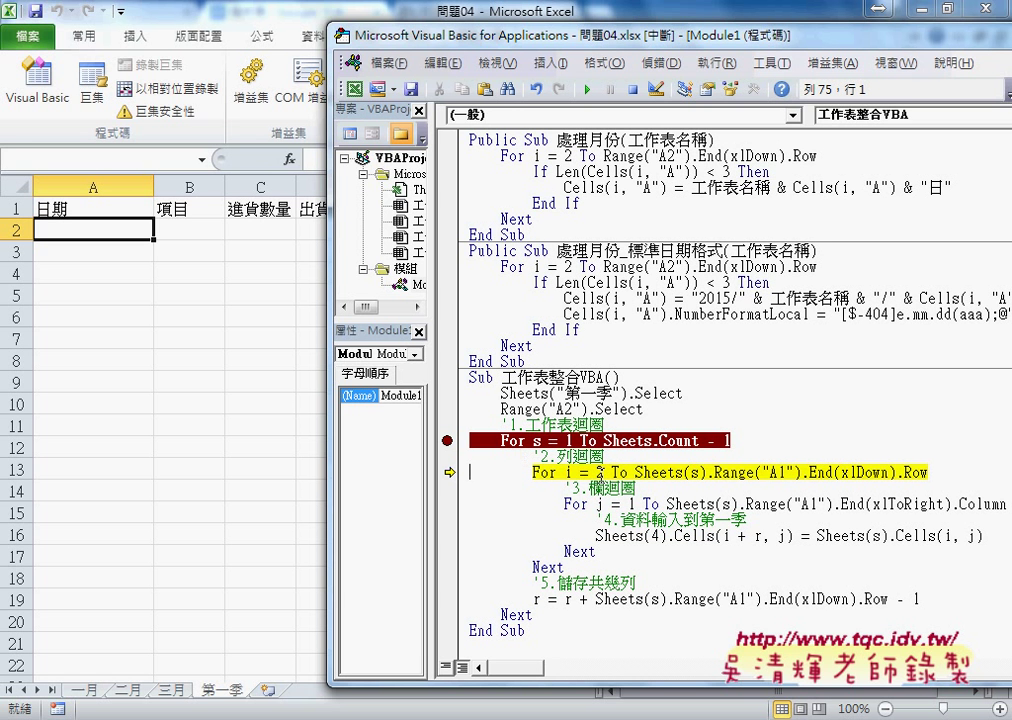
pyautogui.doubleClick(597, 472)
pyautogui.moveTo(928, 472); pyautogui.dragTo(713, 472)
pyautogui.moveTo(806, 480)
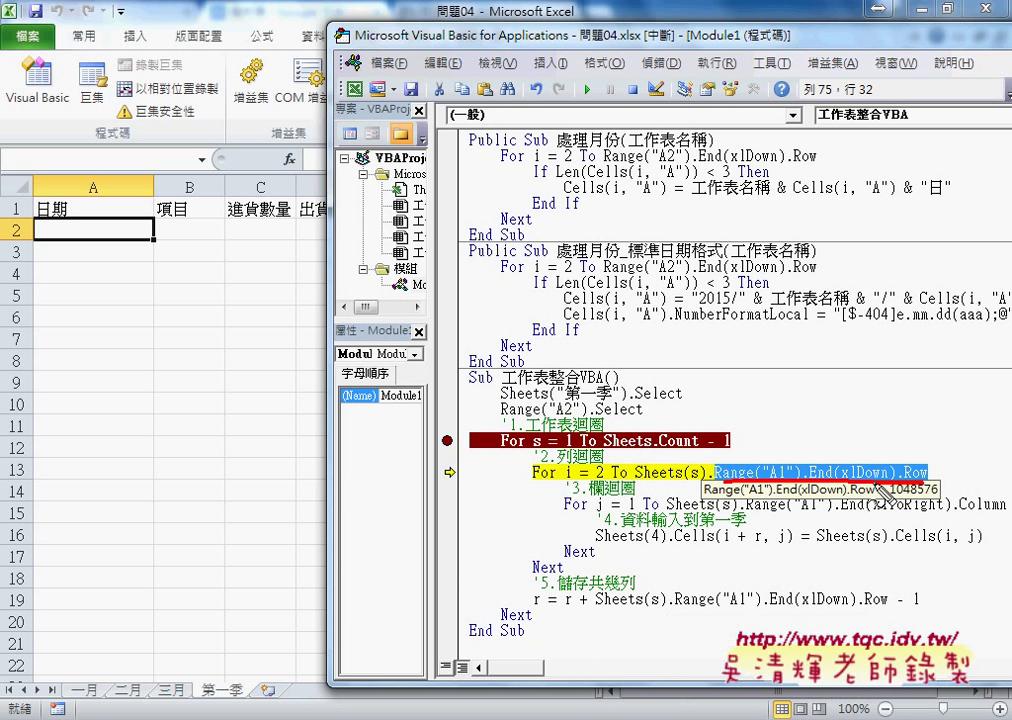
pyautogui.moveTo(636, 482); pyautogui.dragTo(693, 485)
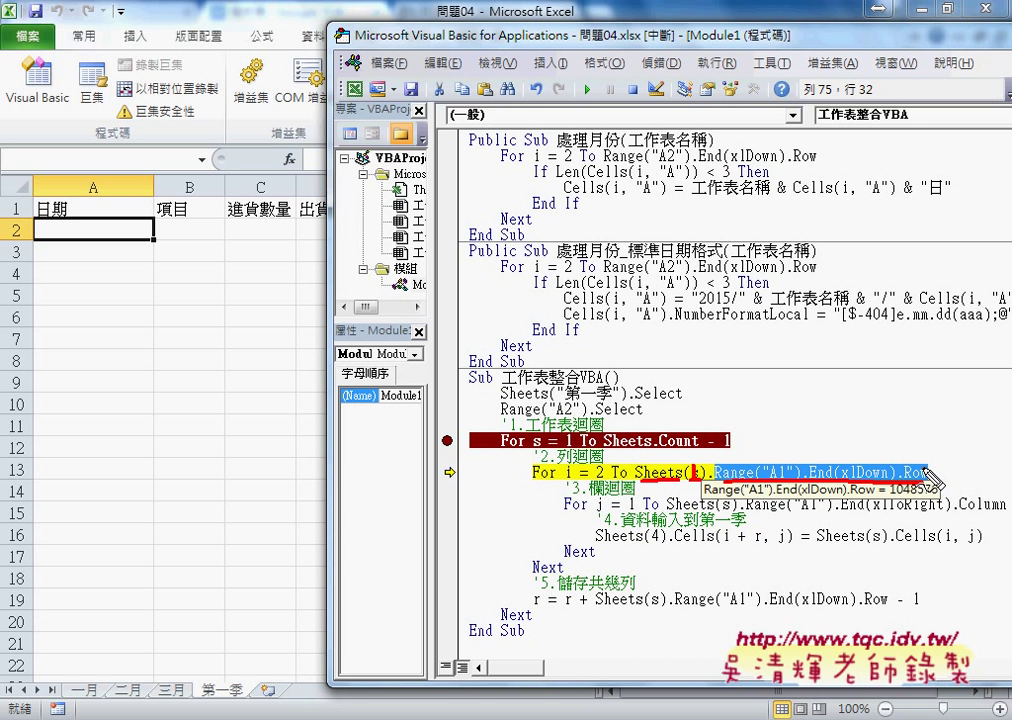
pyautogui.press('Escape')
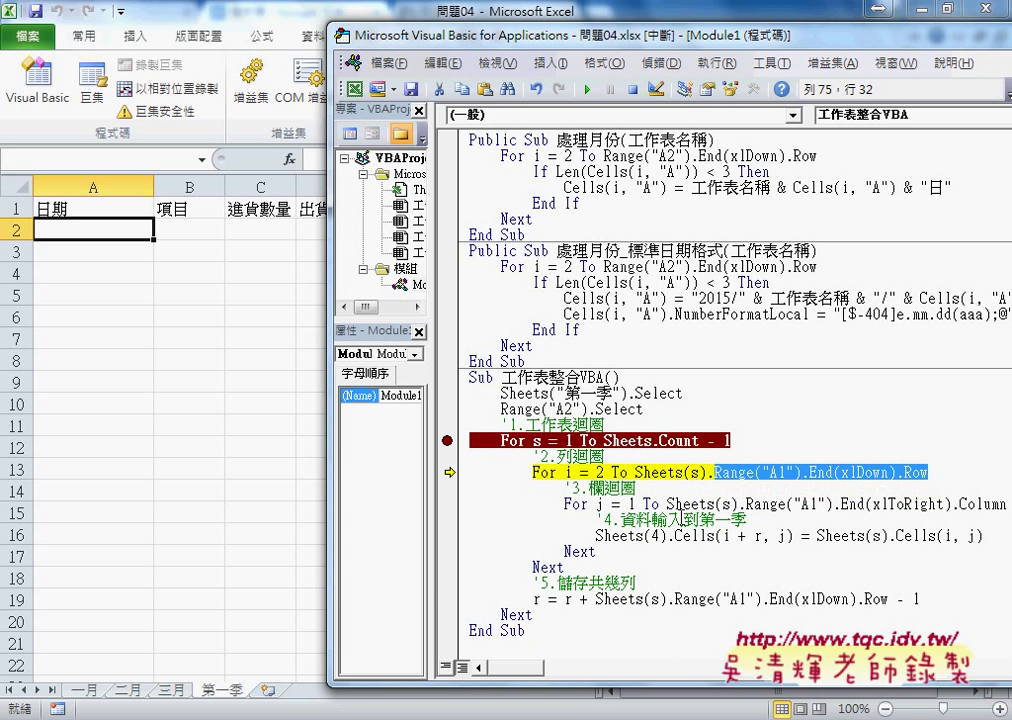
pyautogui.click(632, 503)
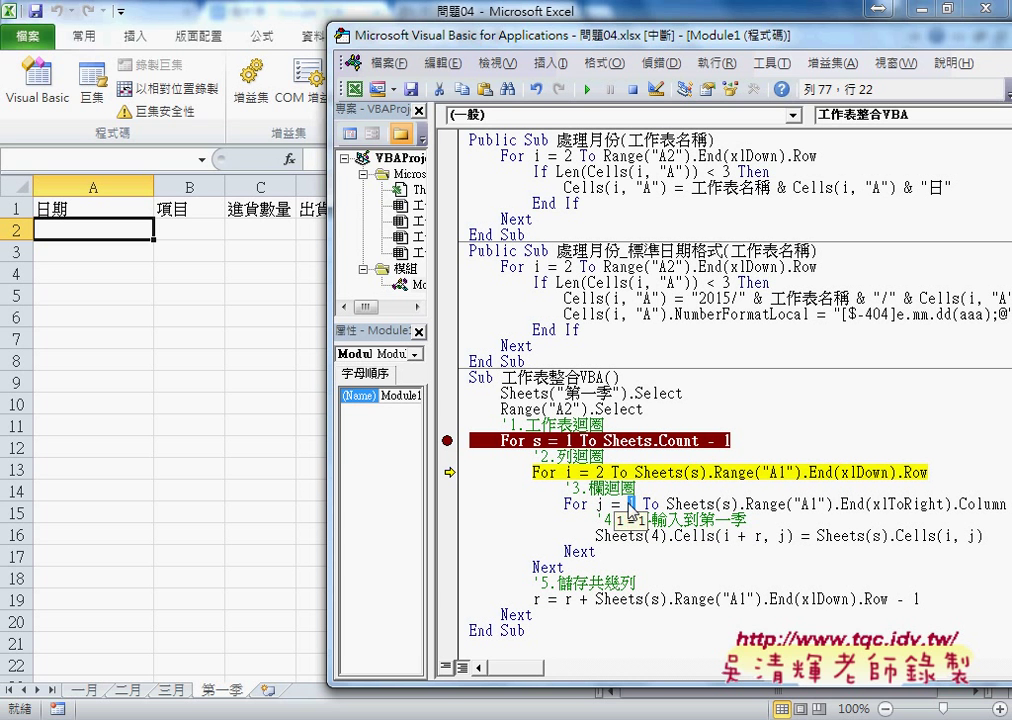
pyautogui.moveTo(667, 503); pyautogui.dragTo(746, 503)
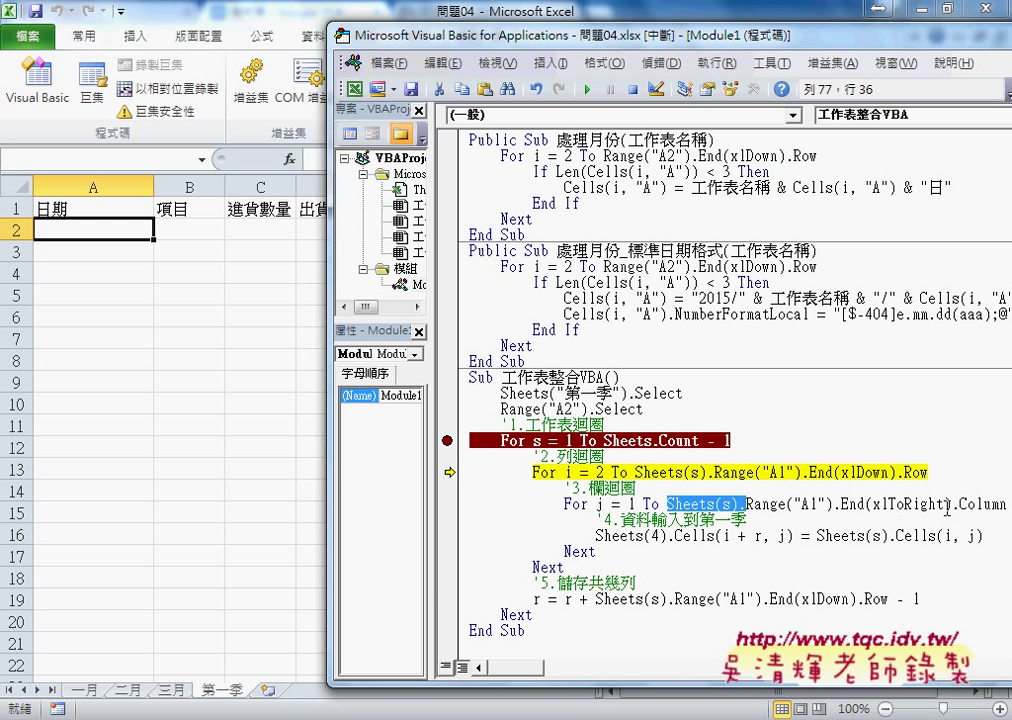
pyautogui.moveTo(1007, 505)
pyautogui.mouseDown()
pyautogui.moveTo(915, 505)
pyautogui.moveTo(943, 511)
pyautogui.mouseUp()
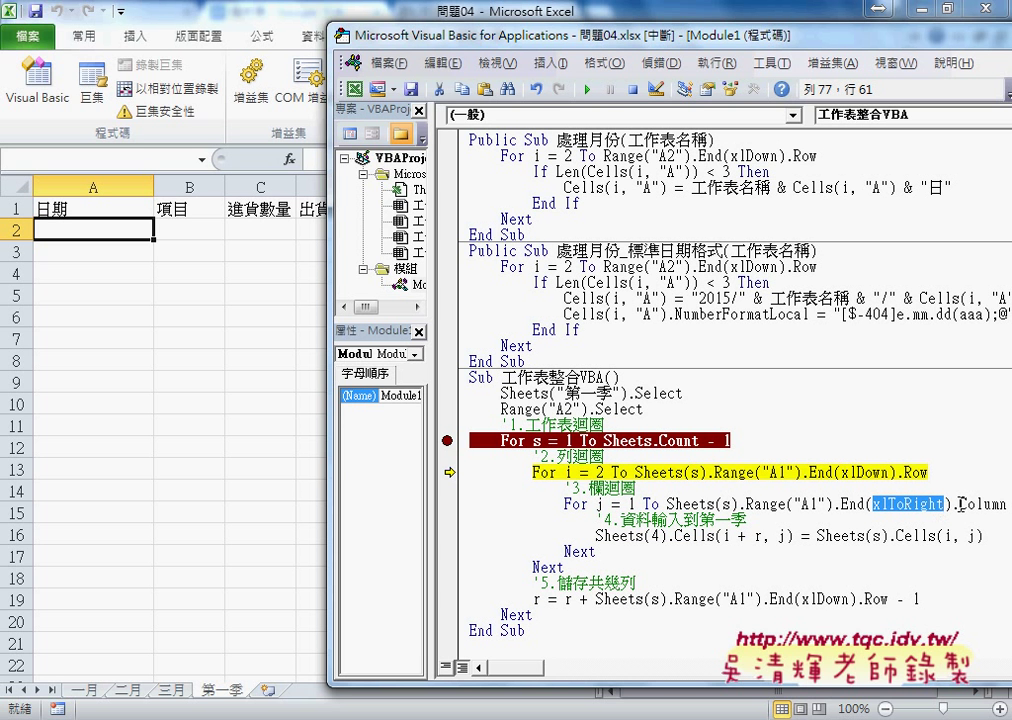
pyautogui.moveTo(1007, 505); pyautogui.dragTo(955, 507)
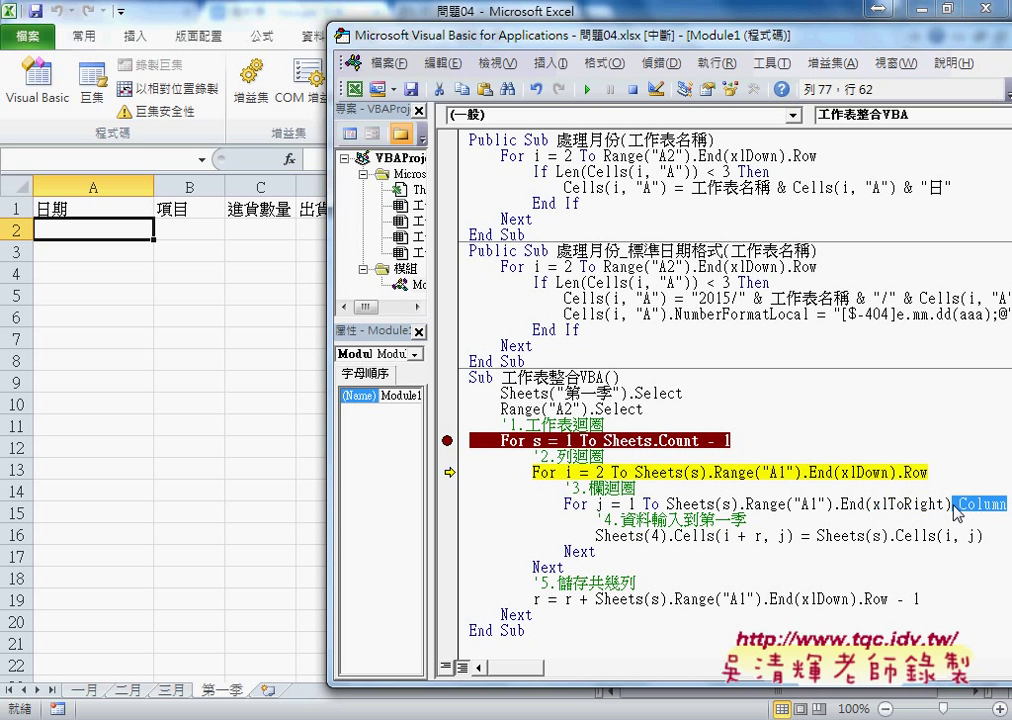
pyautogui.moveTo(329, 345); pyautogui.dragTo(510, 340)
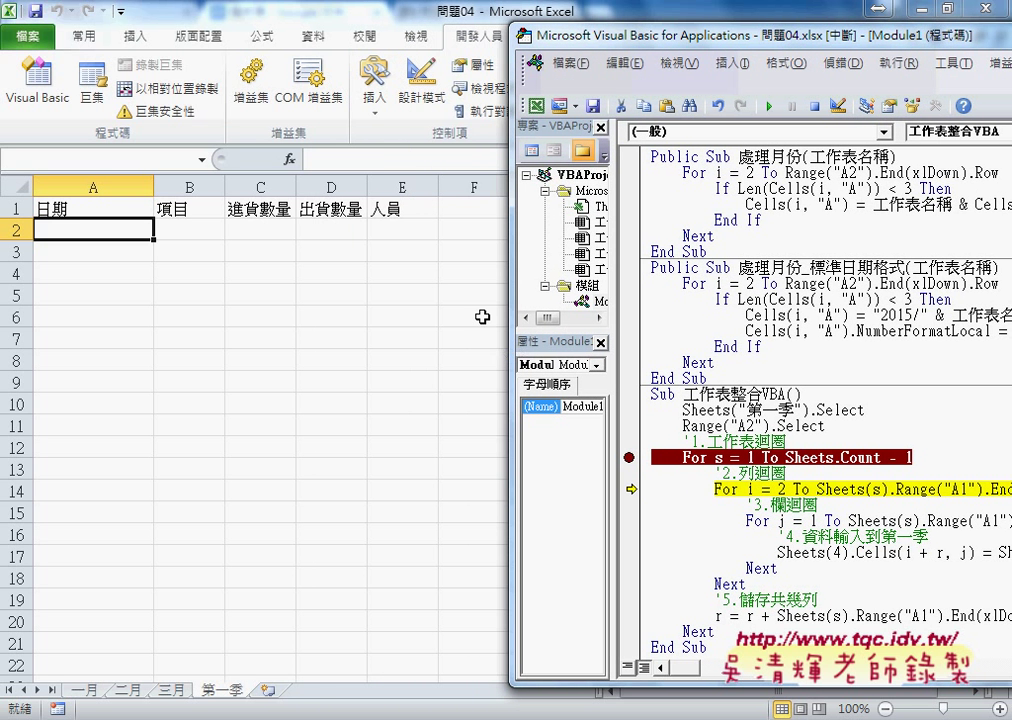
pyautogui.moveTo(511, 295); pyautogui.dragTo(280, 297)
# Step twice to the Sheets(4).Cells(i + r, j) = Sheets(s).Cells(i, j) line and underline the source cell
pyautogui.press('F8')
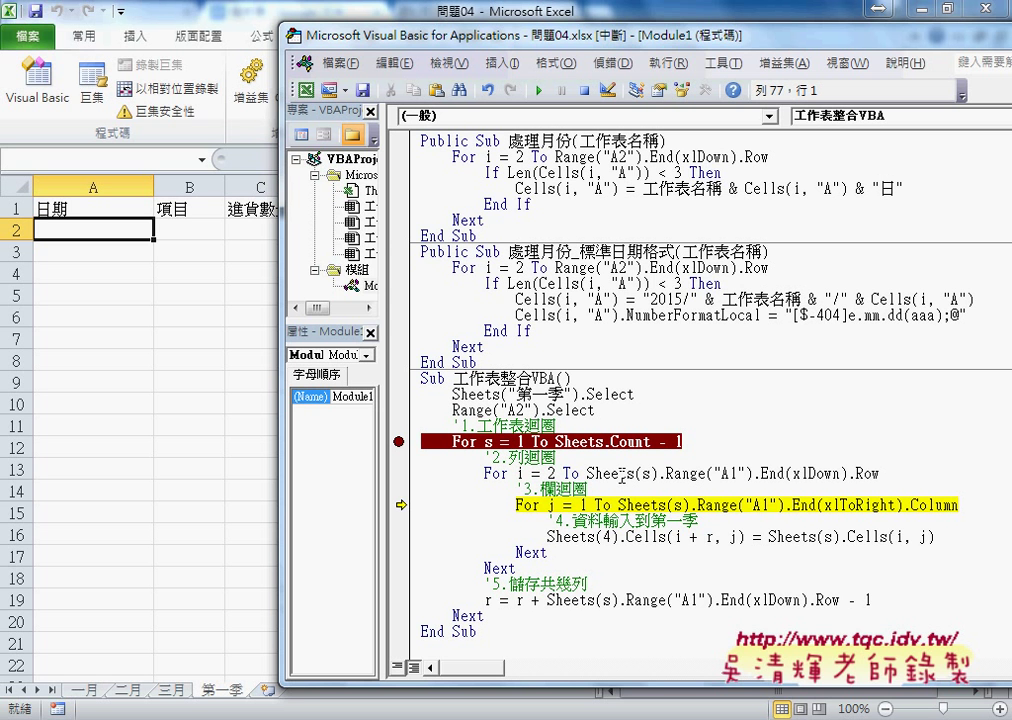
pyautogui.press('F8')
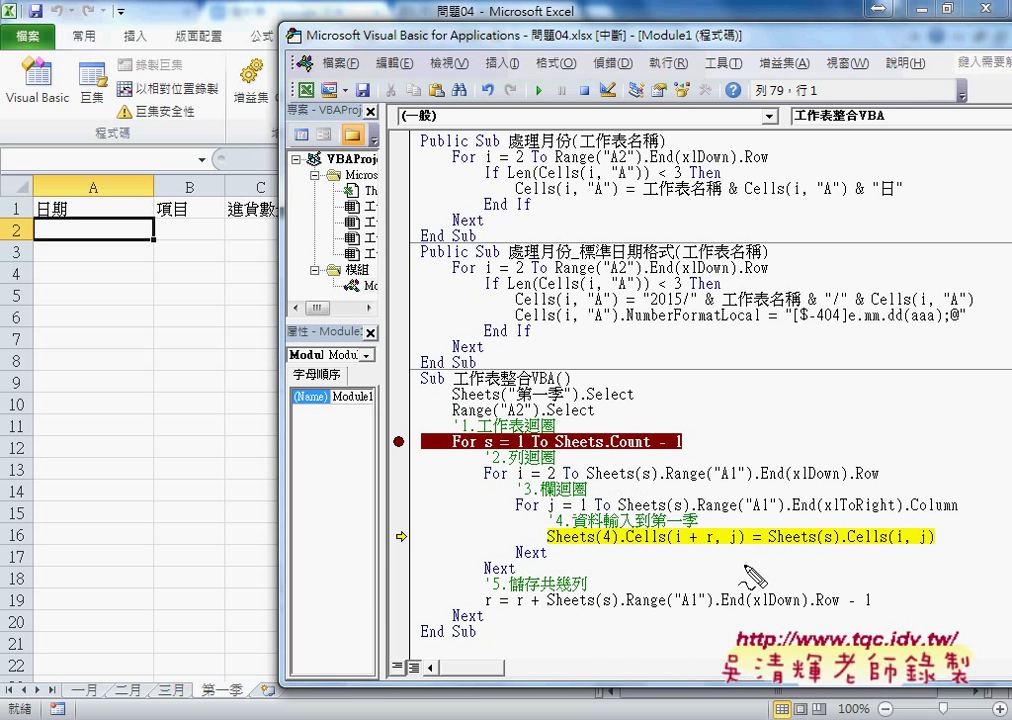
pyautogui.moveTo(768, 546); pyautogui.dragTo(932, 549)
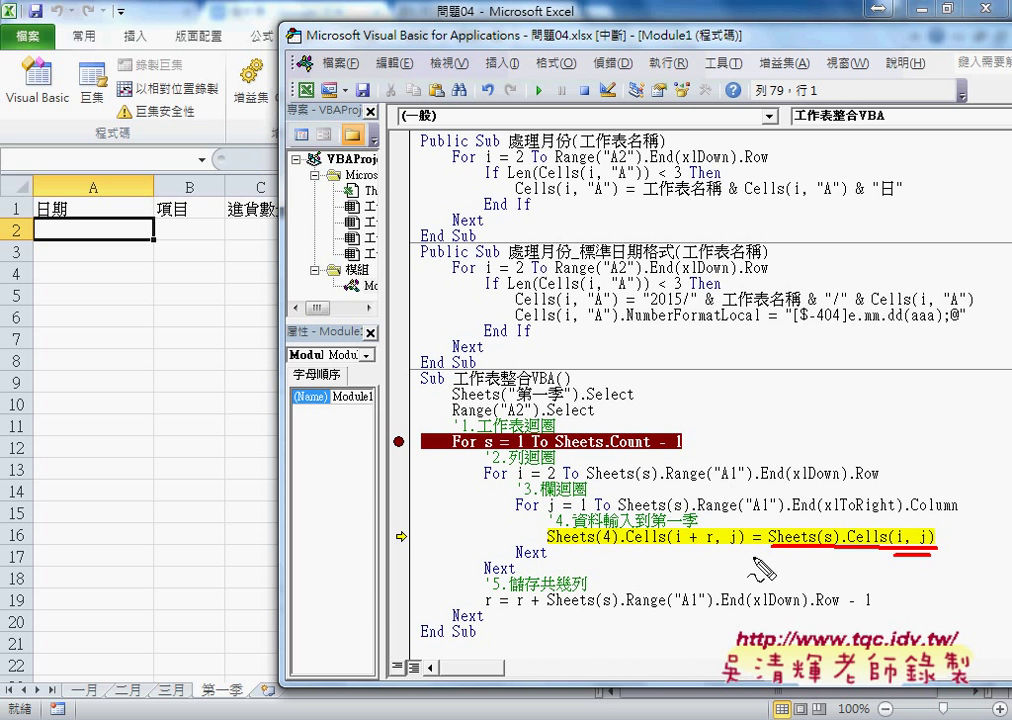
pyautogui.moveTo(765, 549); pyautogui.dragTo(663, 564)
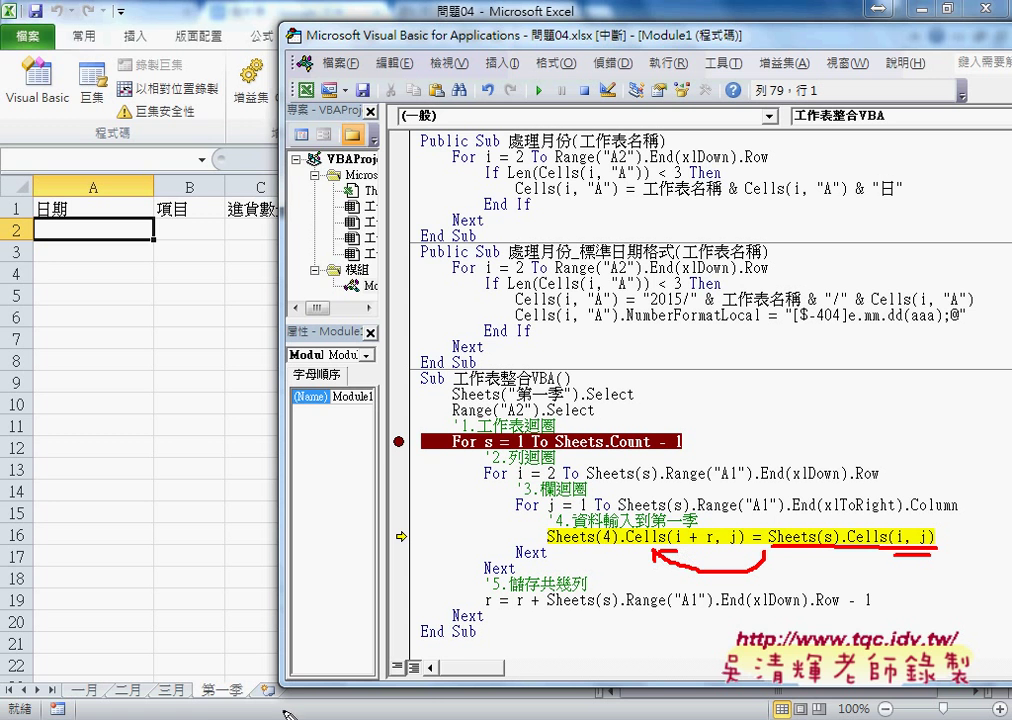
pyautogui.moveTo(250, 717); pyautogui.dragTo(203, 717)
pyautogui.moveTo(662, 560)
pyautogui.mouseDown()
pyautogui.moveTo(620, 555)
pyautogui.moveTo(617, 545)
pyautogui.mouseUp()
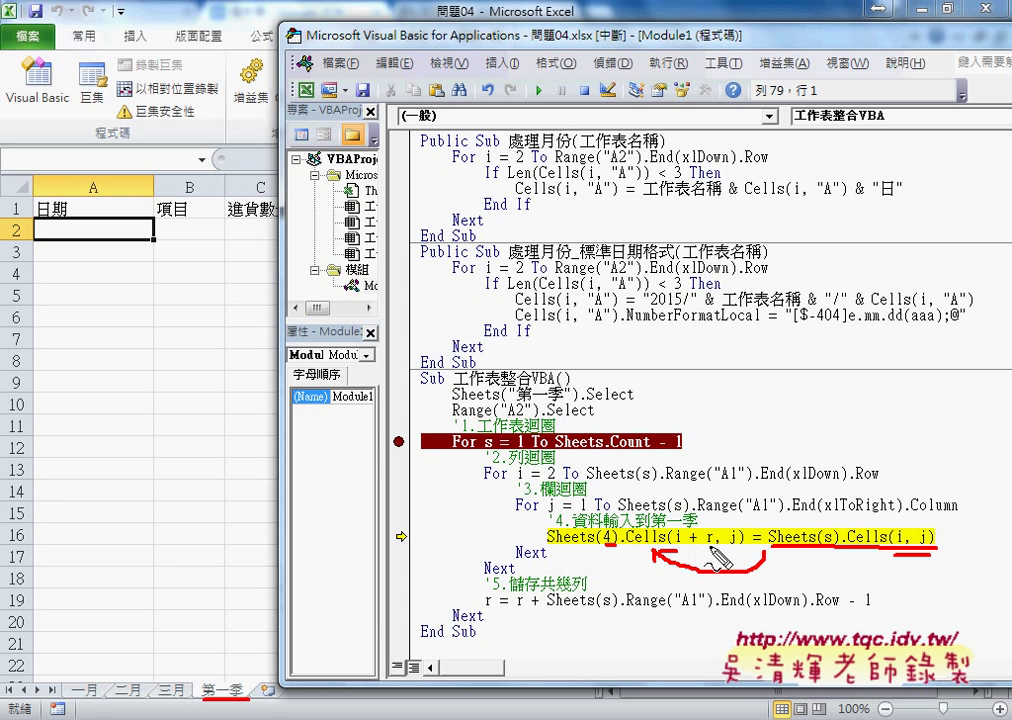
pyautogui.moveTo(674, 548); pyautogui.dragTo(682, 548)
pyautogui.moveTo(708, 548); pyautogui.dragTo(716, 548)
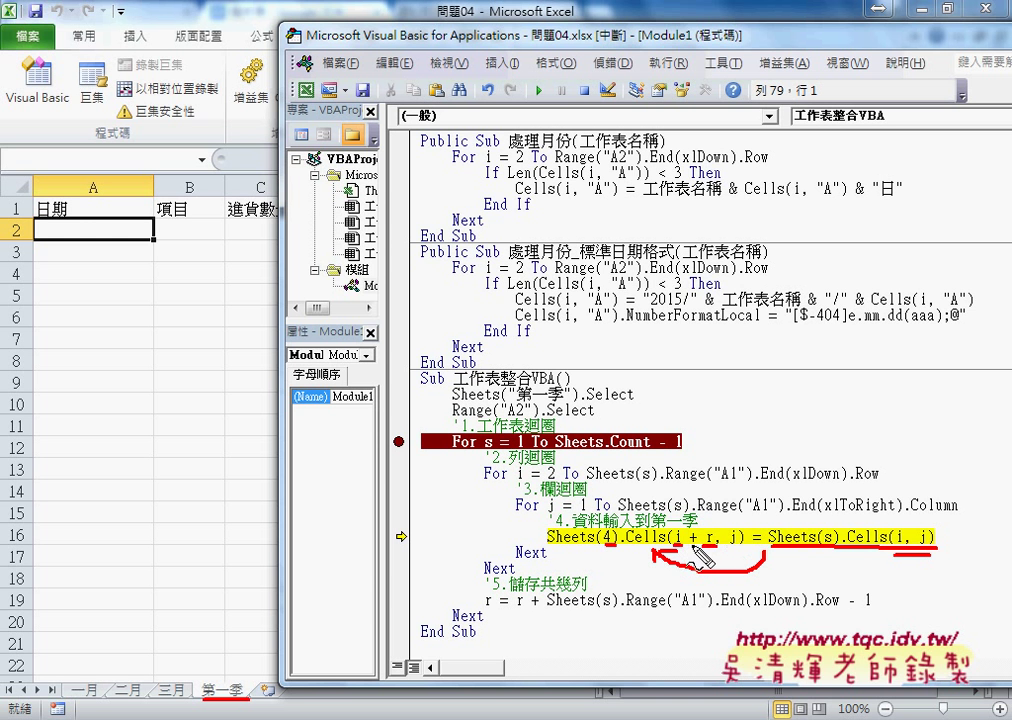
pyautogui.moveTo(694, 552)
pyautogui.mouseDown()
pyautogui.moveTo(706, 549)
pyautogui.moveTo(704, 531)
pyautogui.mouseUp()
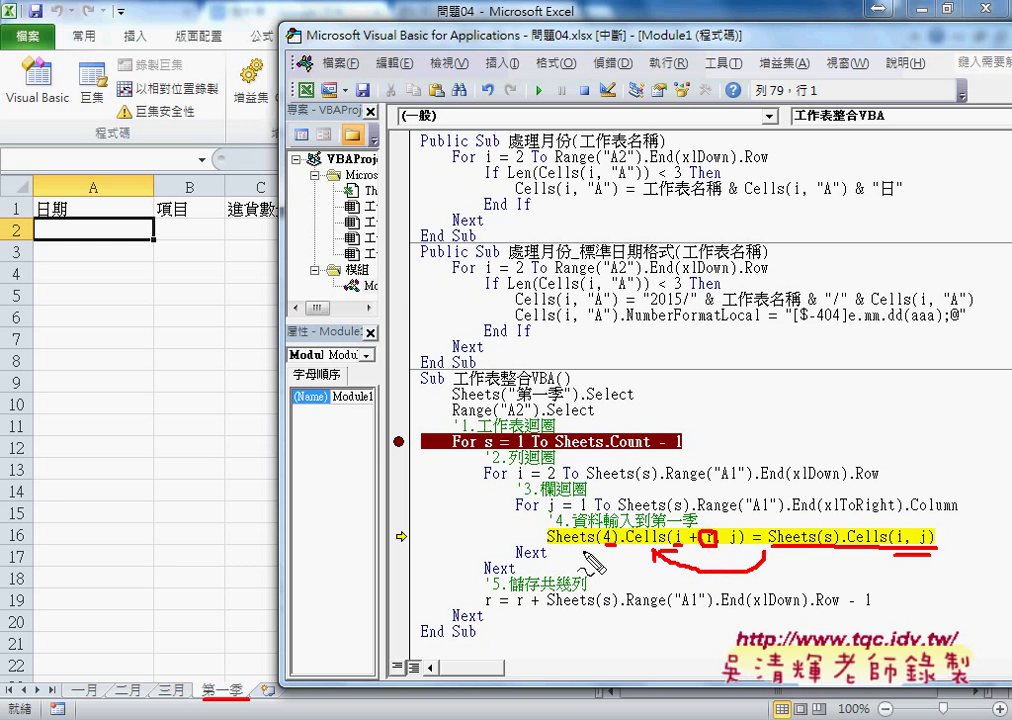
pyautogui.moveTo(486, 465); pyautogui.dragTo(505, 462)
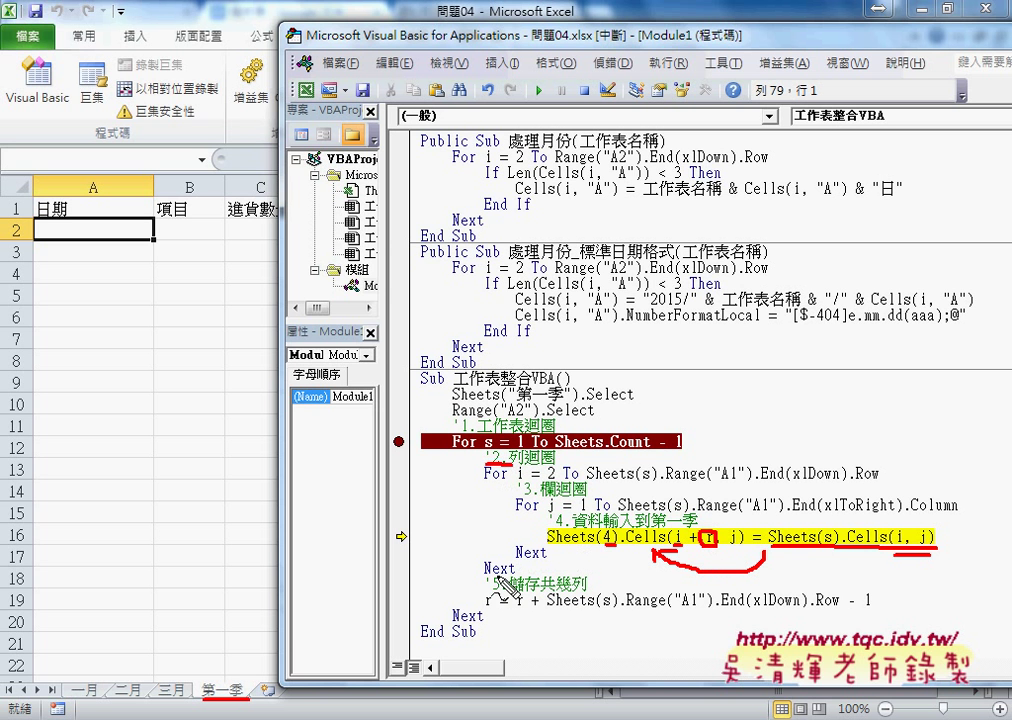
pyautogui.moveTo(486, 567)
pyautogui.mouseDown()
pyautogui.moveTo(512, 565)
pyautogui.moveTo(490, 617)
pyautogui.moveTo(541, 607)
pyautogui.mouseUp()
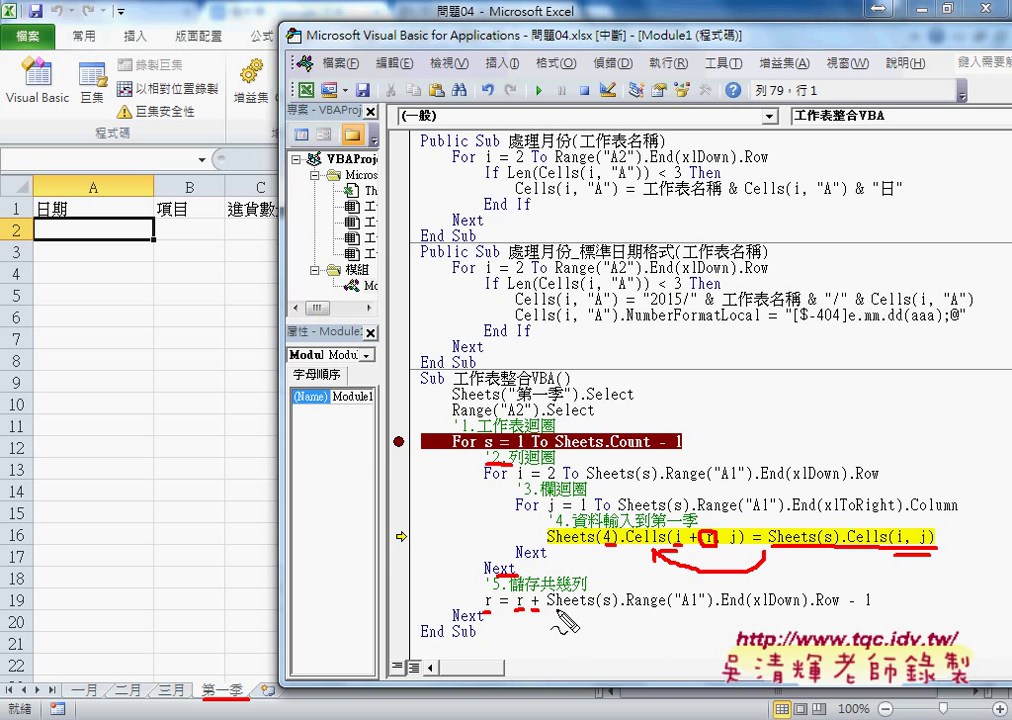
pyautogui.moveTo(548, 608); pyautogui.dragTo(803, 608)
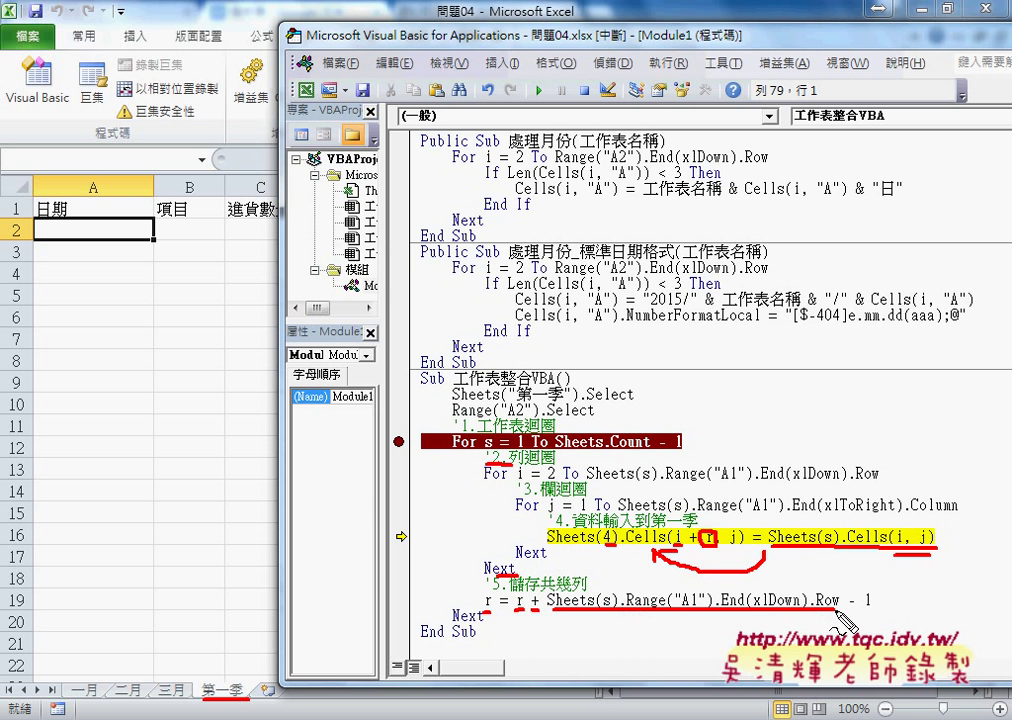
pyautogui.moveTo(845, 611)
pyautogui.mouseDown()
pyautogui.moveTo(873, 611)
pyautogui.moveTo(848, 592)
pyautogui.mouseUp()
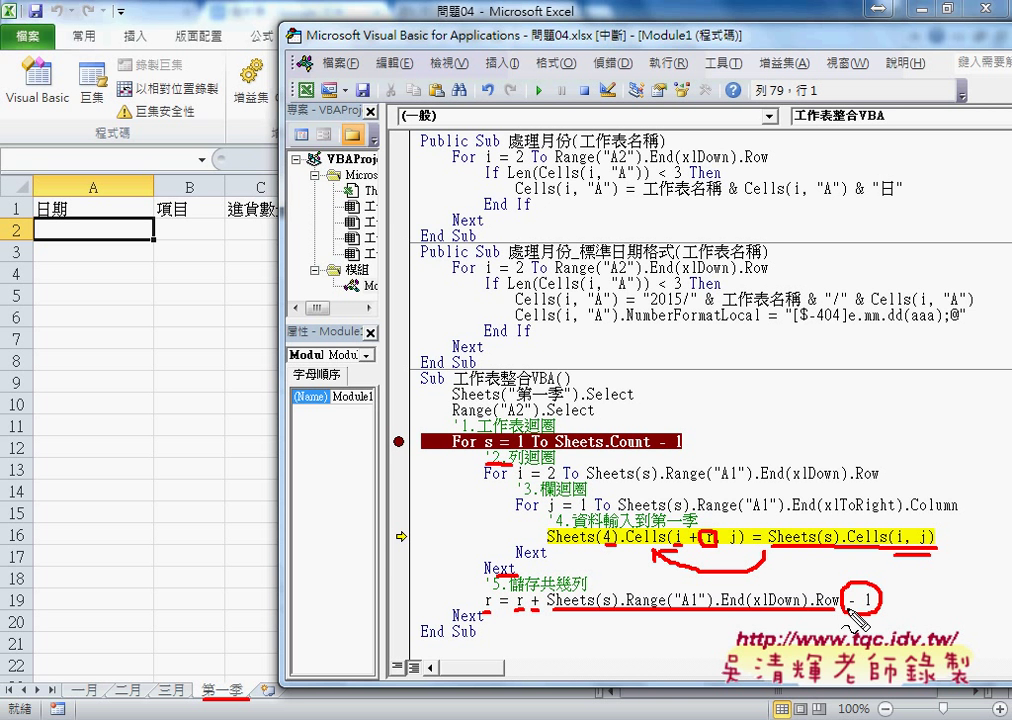
pyautogui.moveTo(480, 586); pyautogui.dragTo(910, 625)
pyautogui.moveTo(480, 620); pyautogui.dragTo(697, 620)
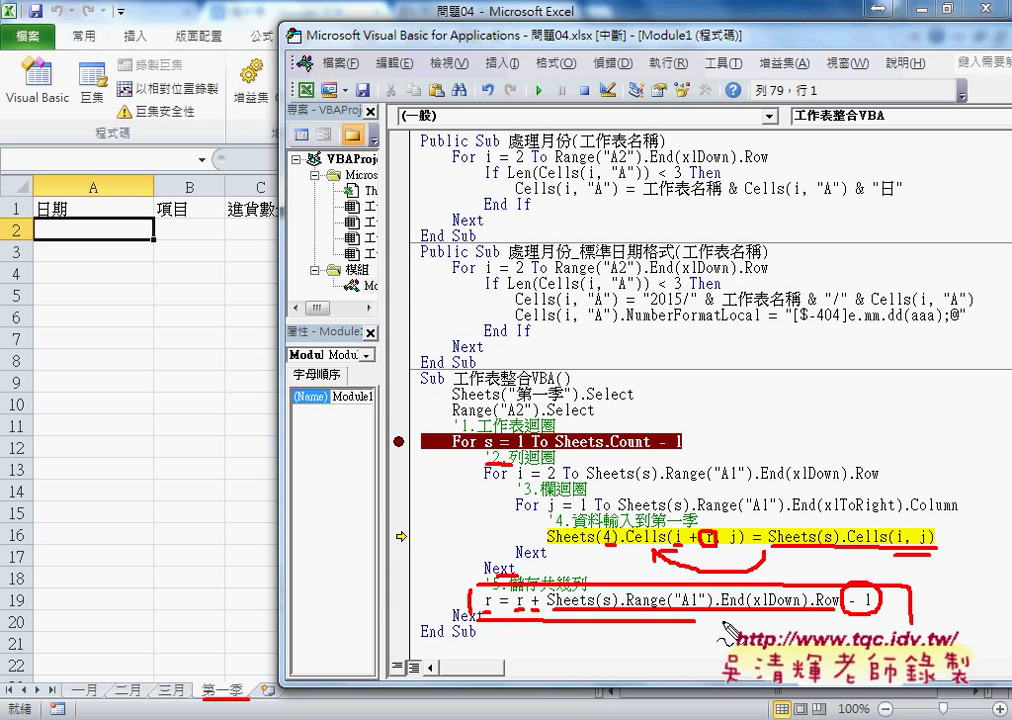
pyautogui.moveTo(425, 584)
pyautogui.mouseDown()
pyautogui.moveTo(473, 603)
pyautogui.moveTo(418, 457)
pyautogui.moveTo(455, 439)
pyautogui.mouseUp()
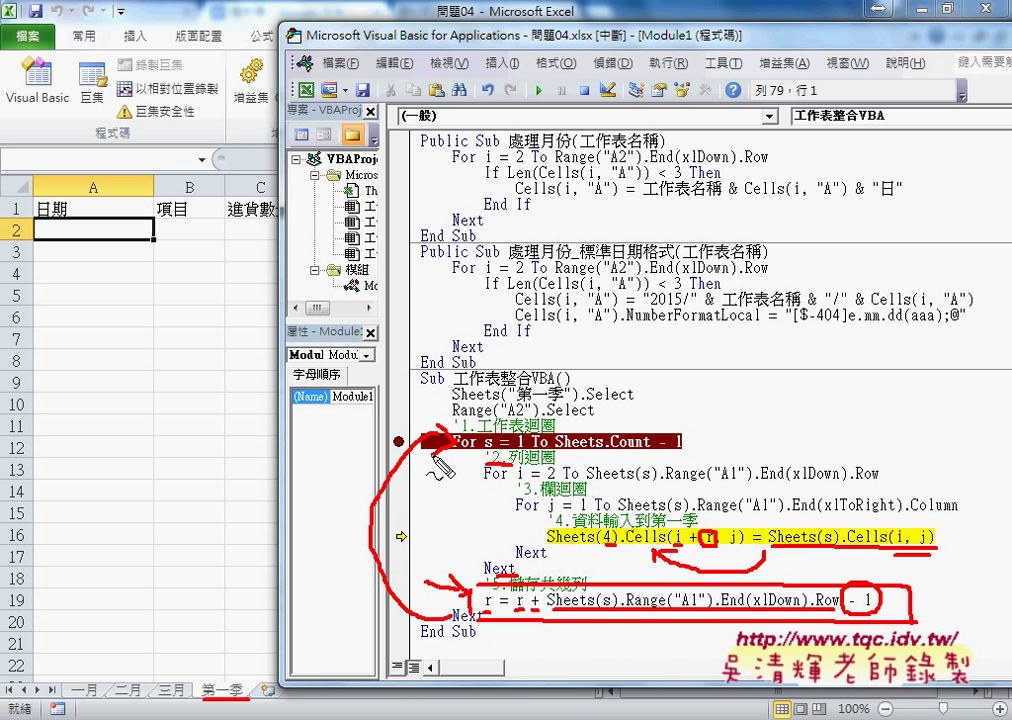
pyautogui.press('Escape')
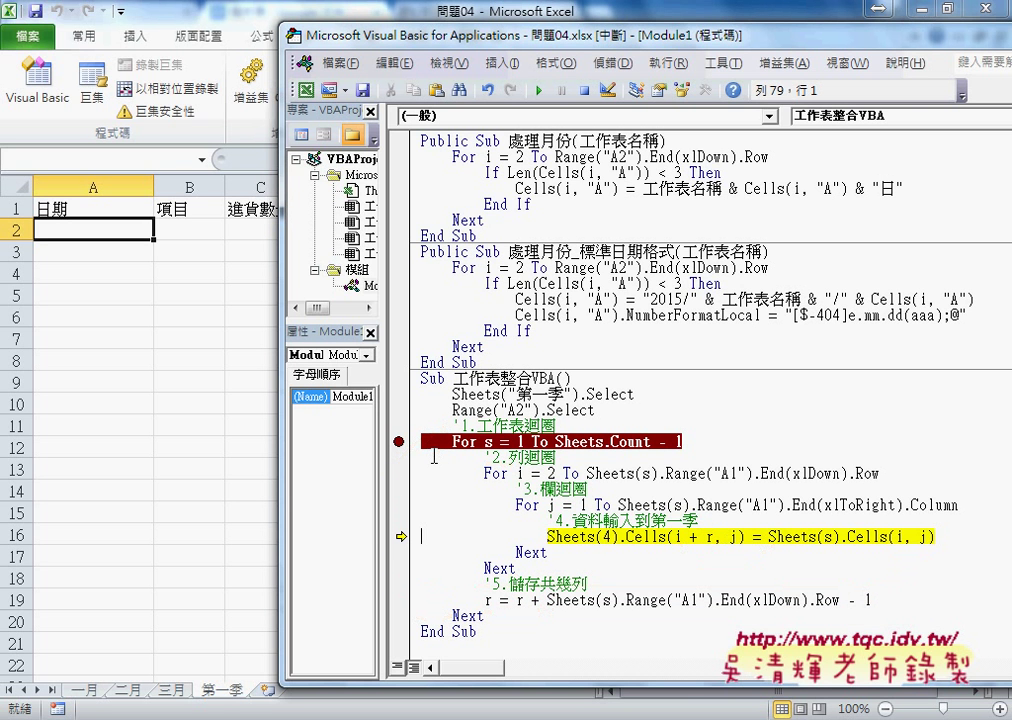
# Execute the copy line, format column A from A2 down as General (通用格式), and narrow column A
pyautogui.press('F8')
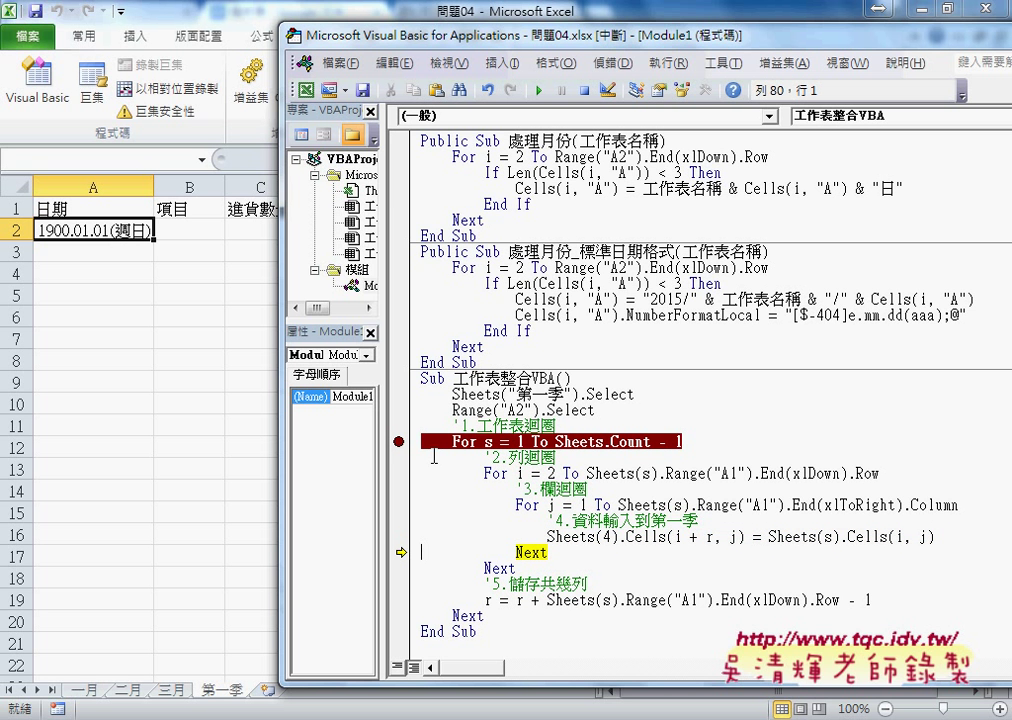
pyautogui.click(104, 231)
pyautogui.hotkey('ctrl', 'shift', 'Down')
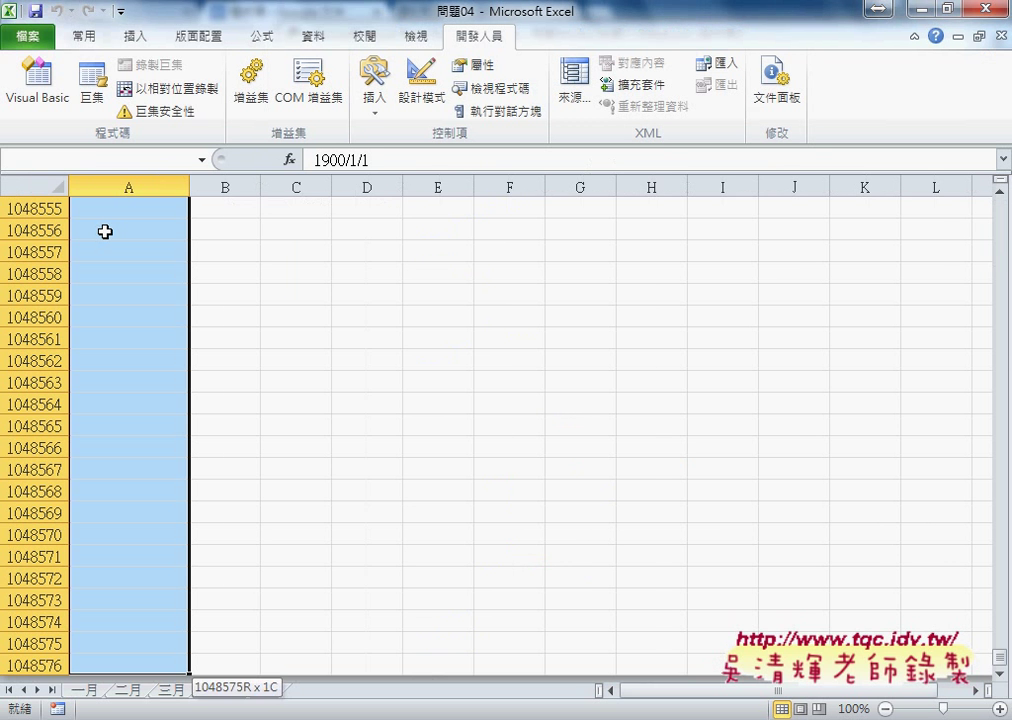
pyautogui.rightClick(107, 267)
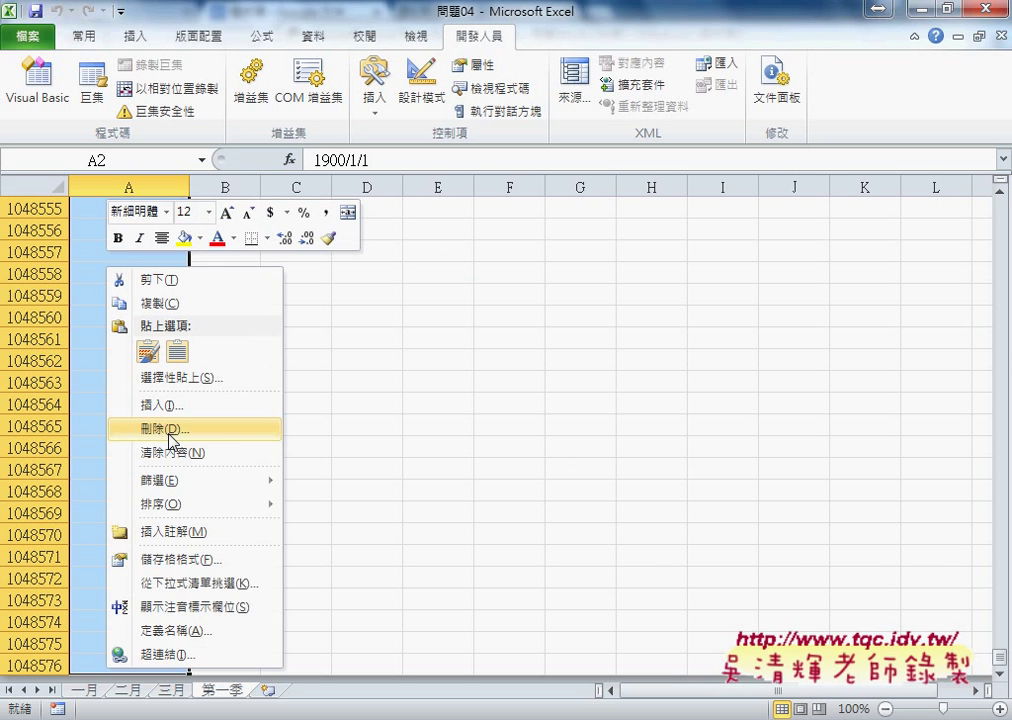
pyautogui.click(178, 559)
pyautogui.click(45, 374)
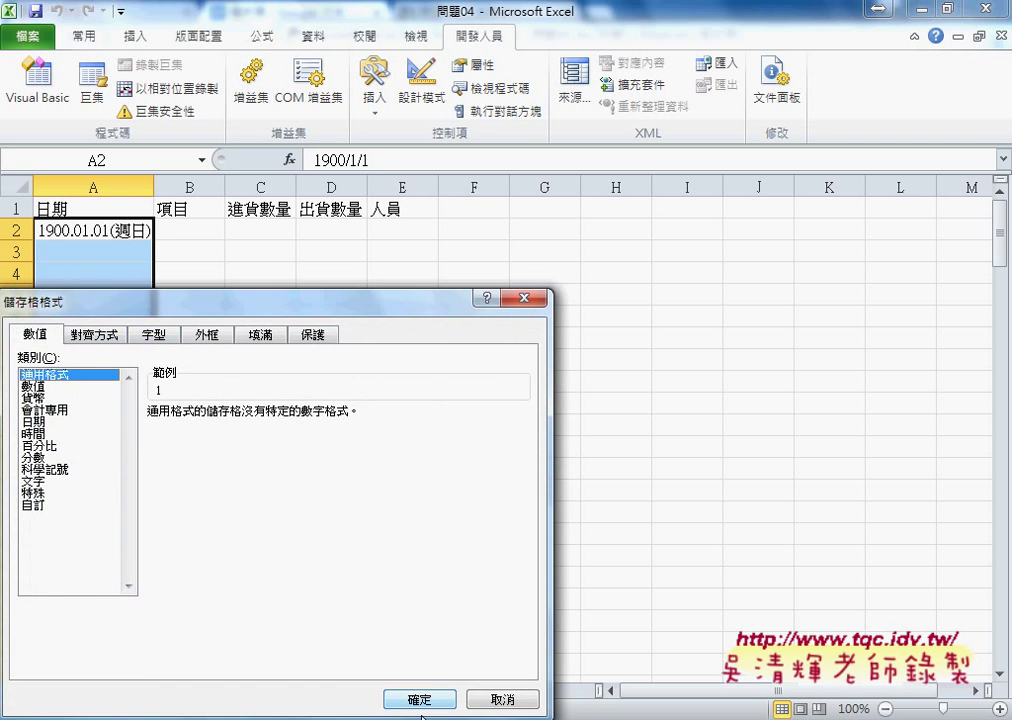
pyautogui.click(420, 699)
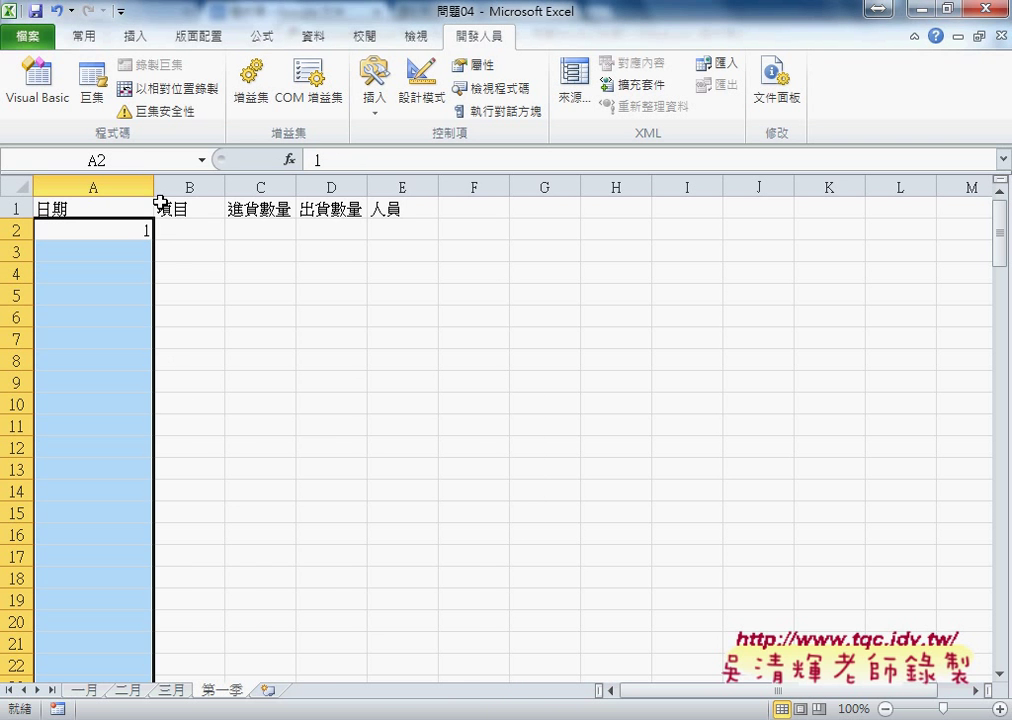
pyautogui.moveTo(153, 187); pyautogui.dragTo(121, 187)
# Back in the editor, check the Cells(i, j) value, step once, and narrow the editor window
pyautogui.moveTo(425, 689)
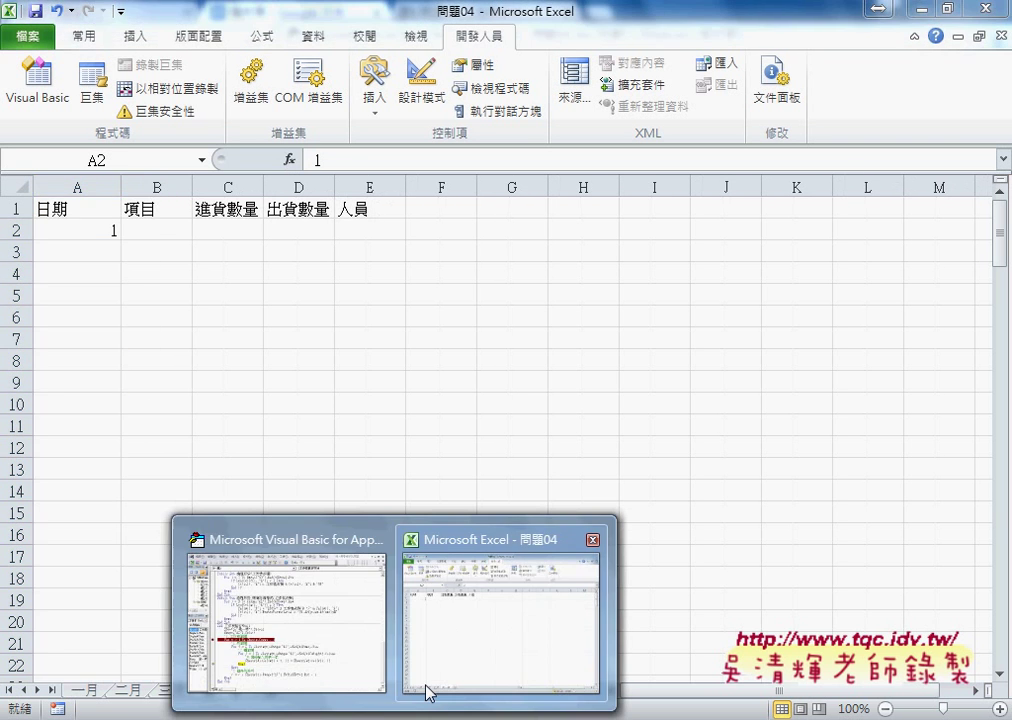
pyautogui.click(368, 648)
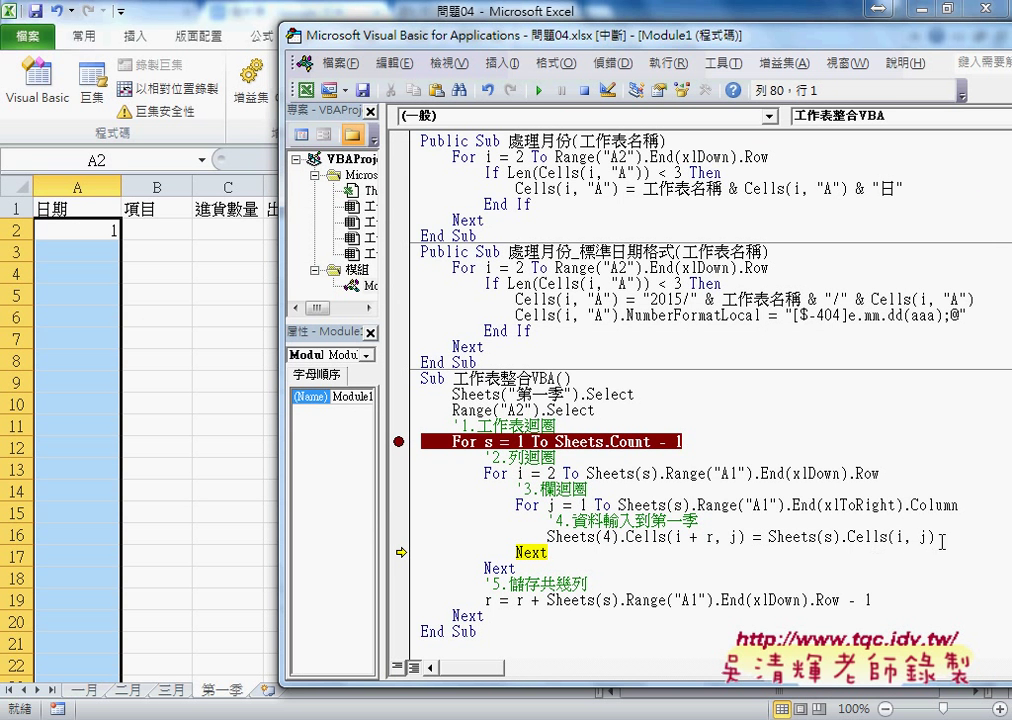
pyautogui.moveTo(942, 541); pyautogui.dragTo(848, 541)
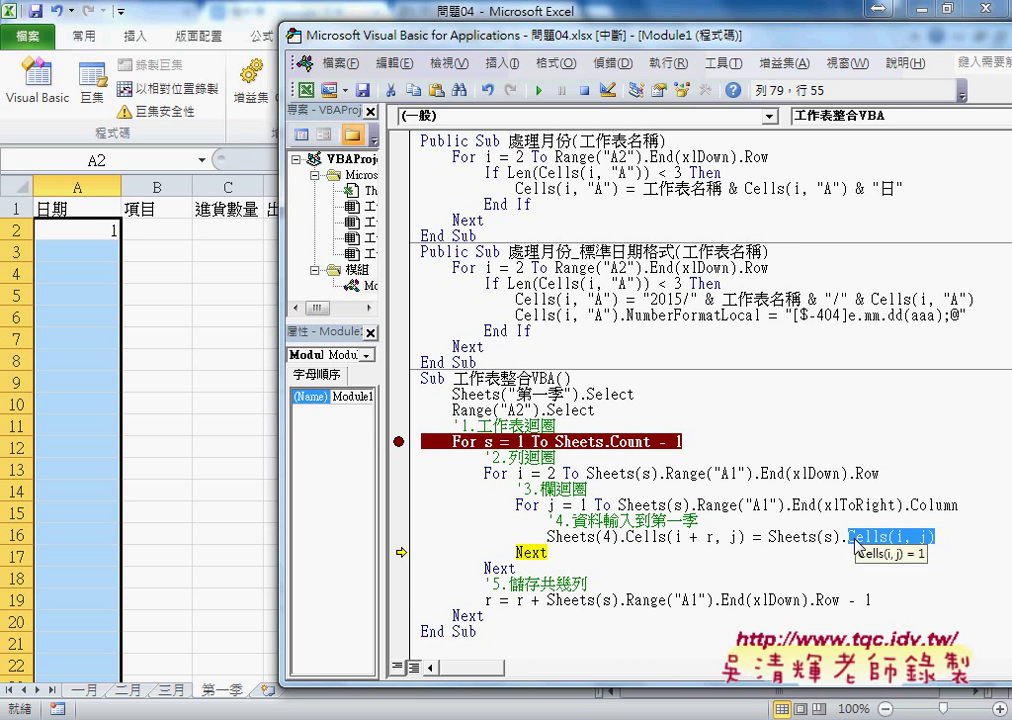
pyautogui.press('F8')
pyautogui.press('F8')
pyautogui.press('F8')
pyautogui.press('F8')
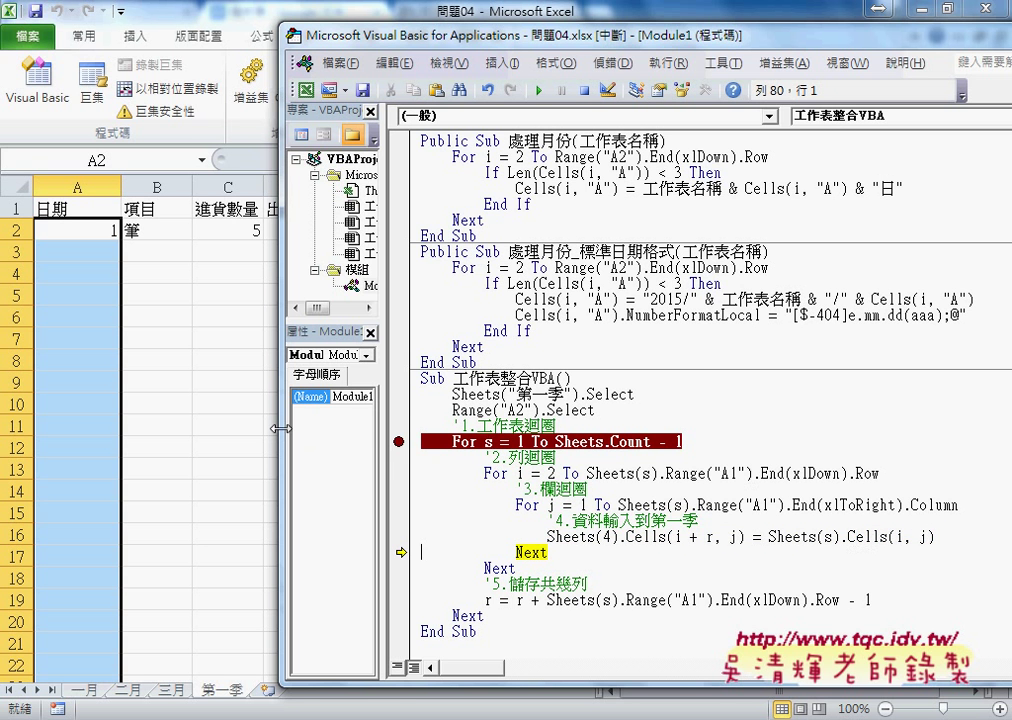
pyautogui.moveTo(281, 428); pyautogui.dragTo(439, 428)
# Step repeatedly through the loops until 第一季 holds records 1 to 24 in rows 2–25
pyautogui.press('F8')
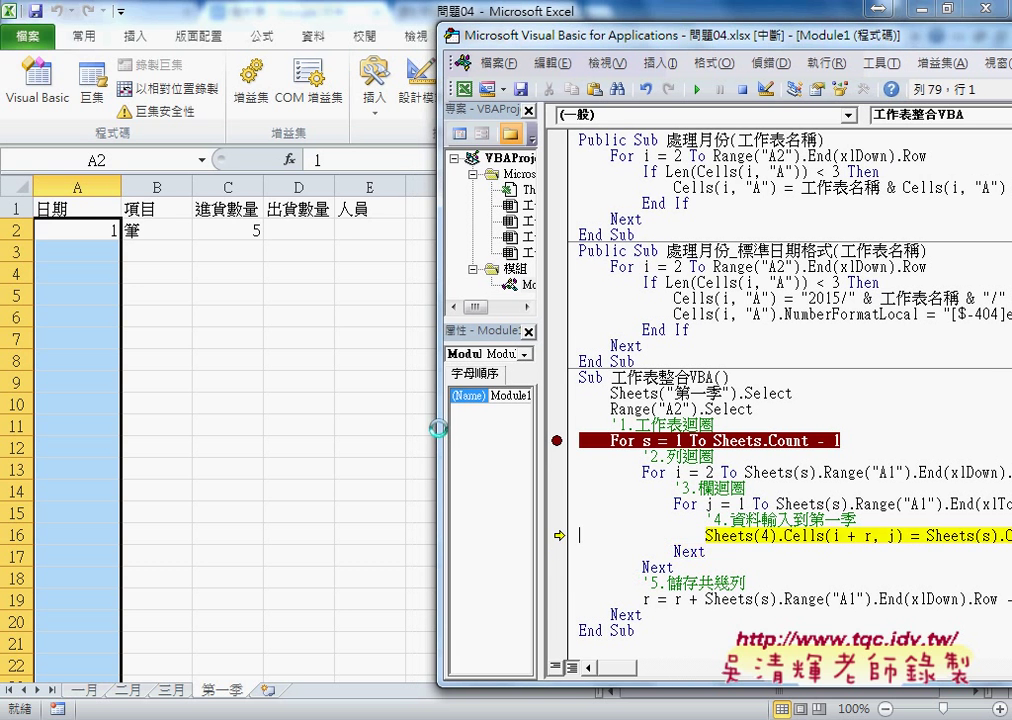
pyautogui.press('F8')
pyautogui.press('F8')
pyautogui.press('F8')
pyautogui.press('F8')
pyautogui.press('F8')
pyautogui.press('F8')
pyautogui.press('F8')
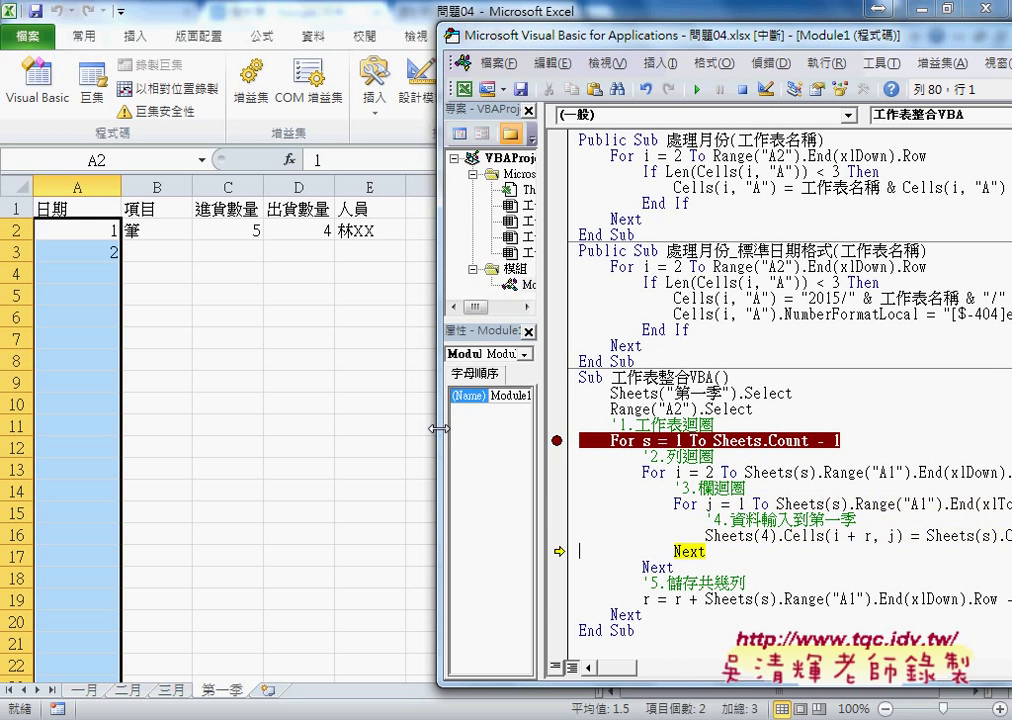
pyautogui.press('F8')
pyautogui.press('F8')
pyautogui.press('F8')
pyautogui.press('F8')
pyautogui.press('F8')
pyautogui.press('F8')
pyautogui.press('F8')
pyautogui.press('F8')
pyautogui.press('F8')
pyautogui.press('F8')
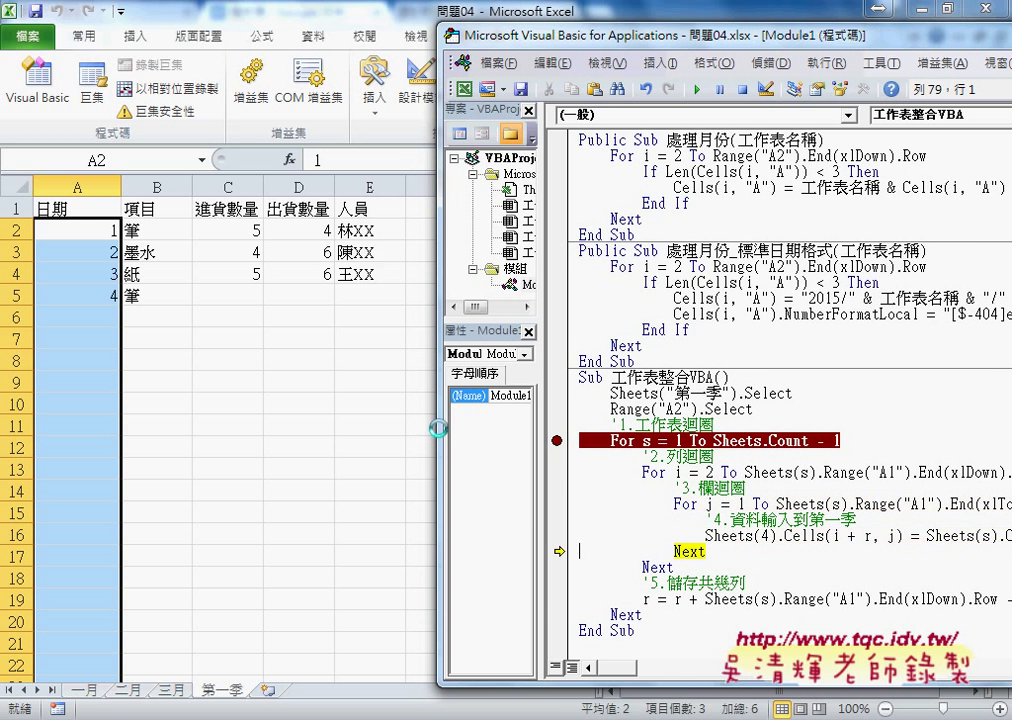
pyautogui.press('F8')
pyautogui.press('F8')
pyautogui.press('F8')
pyautogui.press('F8')
pyautogui.press('F8')
pyautogui.press('F8')
pyautogui.press('F8')
pyautogui.press('F8')
pyautogui.press('F8')
pyautogui.press('F8')
pyautogui.press('F8')
pyautogui.press('F8')
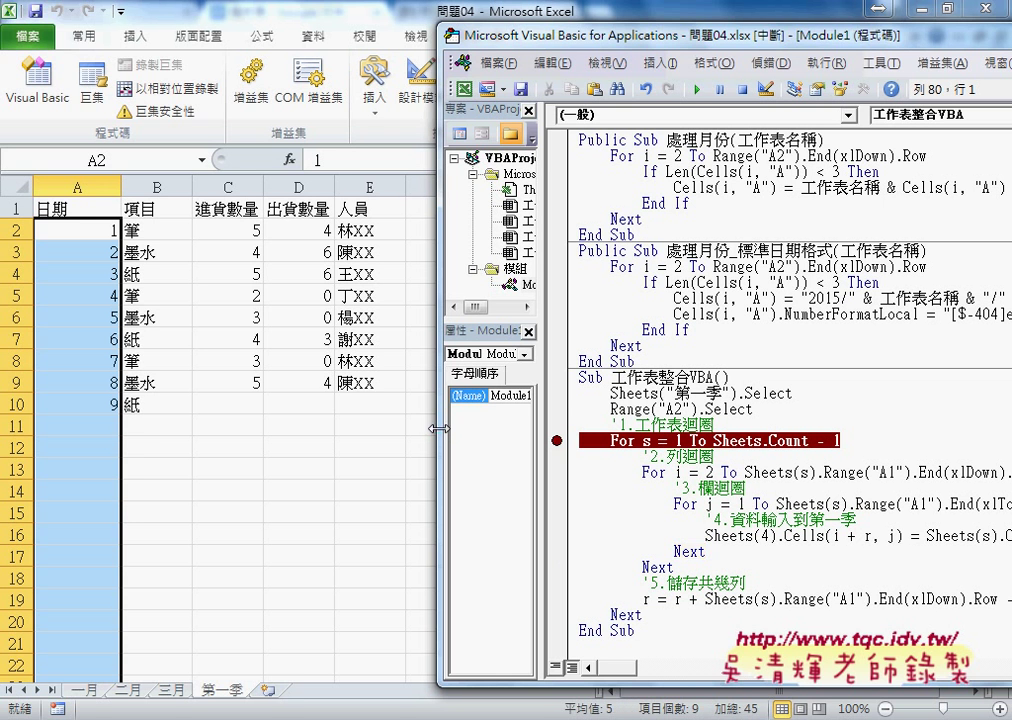
pyautogui.press('F8')
pyautogui.press('F8')
pyautogui.press('F8')
pyautogui.press('F8')
pyautogui.press('F8')
pyautogui.press('F8')
pyautogui.press('F8')
pyautogui.press('F8')
pyautogui.press('F8')
pyautogui.press('F8')
pyautogui.press('F8')
pyautogui.press('F8')
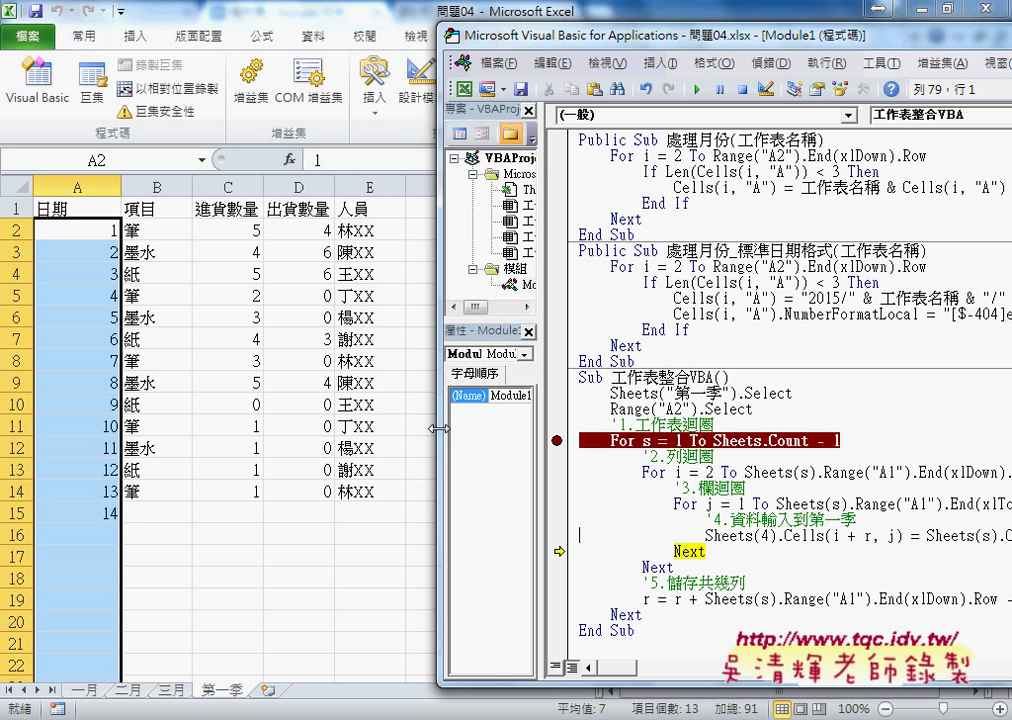
pyautogui.press('F8')
pyautogui.press('F8')
pyautogui.press('F8')
pyautogui.press('F8')
pyautogui.press('F8')
pyautogui.press('F8')
pyautogui.press('F8')
pyautogui.press('F8')
pyautogui.press('F8')
pyautogui.press('F8')
pyautogui.press('F8')
pyautogui.press('F8')
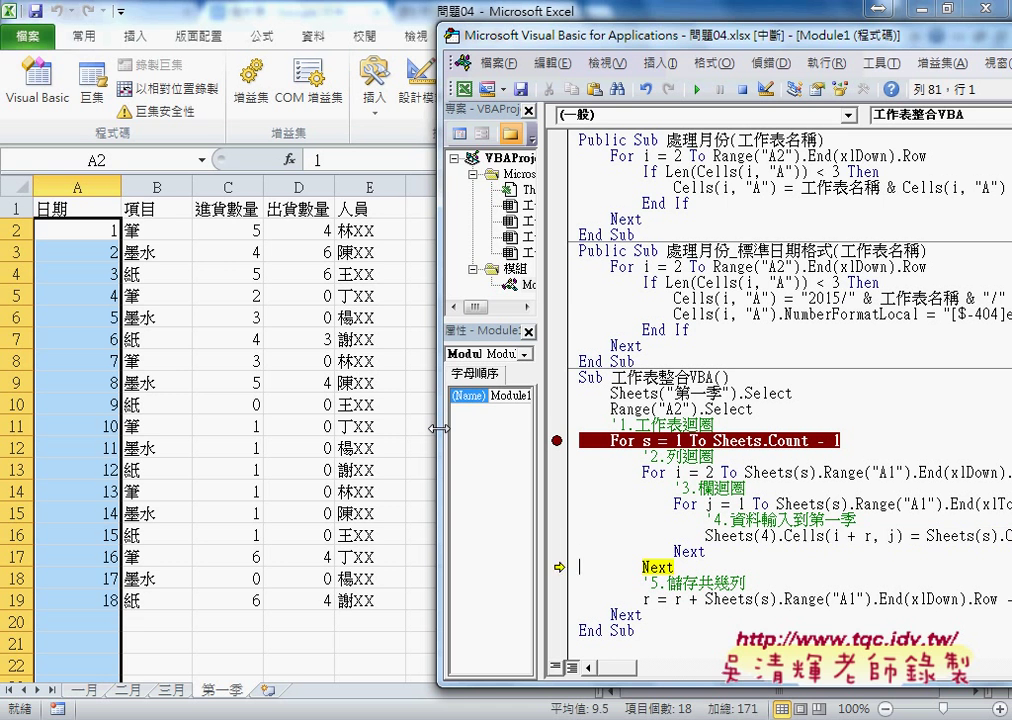
pyautogui.press('F8')
pyautogui.press('F8')
pyautogui.press('F8')
pyautogui.press('F8')
pyautogui.press('F8')
pyautogui.press('F8')
pyautogui.press('F8')
pyautogui.press('F8')
pyautogui.press('F8')
pyautogui.press('F8')
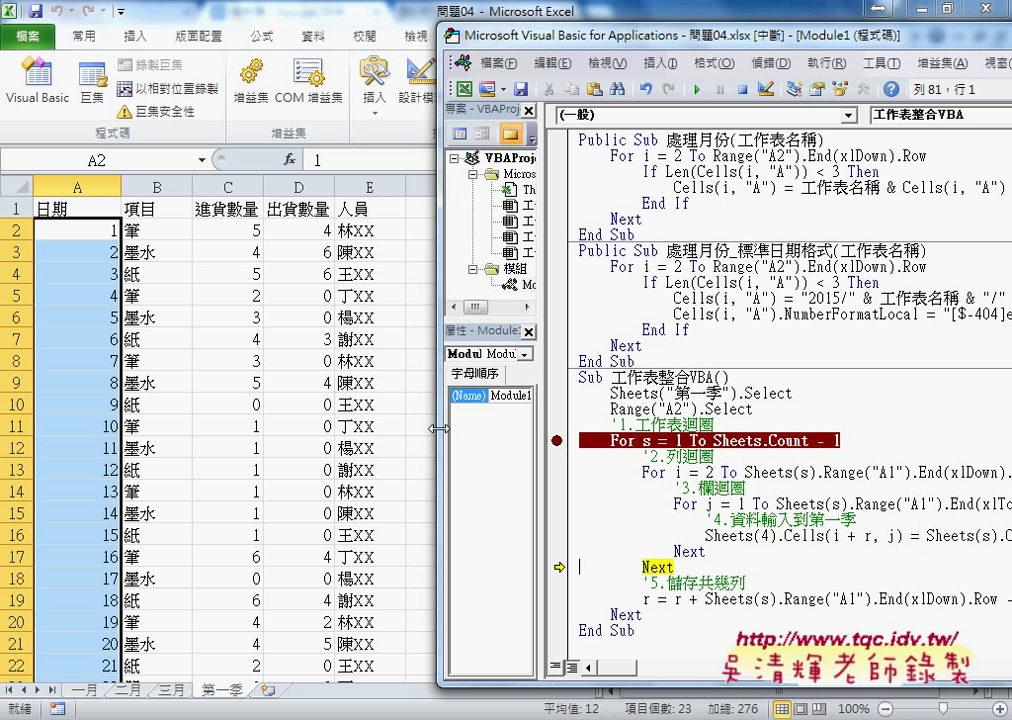
pyautogui.press('F8')
pyautogui.press('F8')
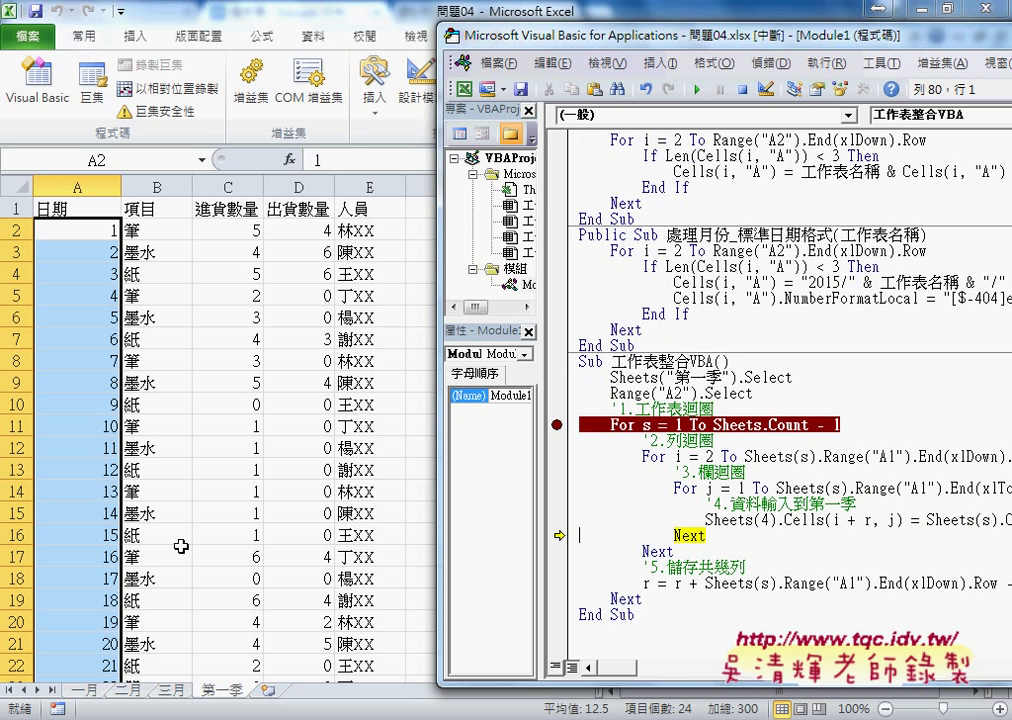
pyautogui.click(181, 548)
pyautogui.scroll(-5, 181, 551)
# Keep stepping until rows 26–31 hold records 25–30 and execution reaches the r row-counter update
pyautogui.scroll(-1, 181, 548)
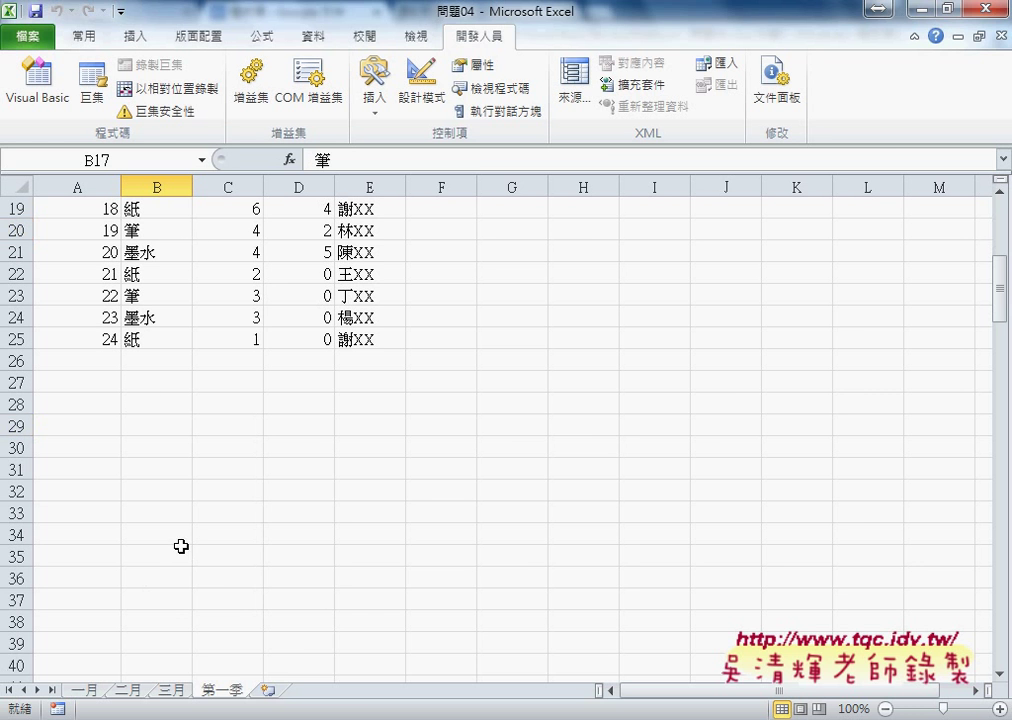
pyautogui.moveTo(361, 713)
pyautogui.click(361, 627)
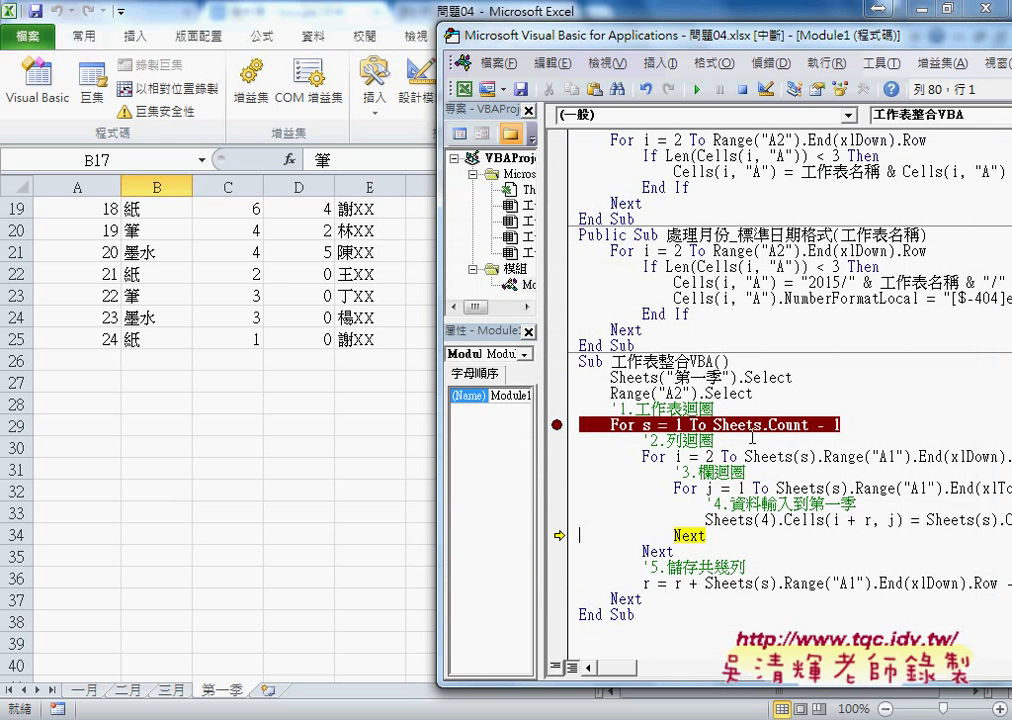
pyautogui.press('F8')
pyautogui.press('F8')
pyautogui.press('F8')
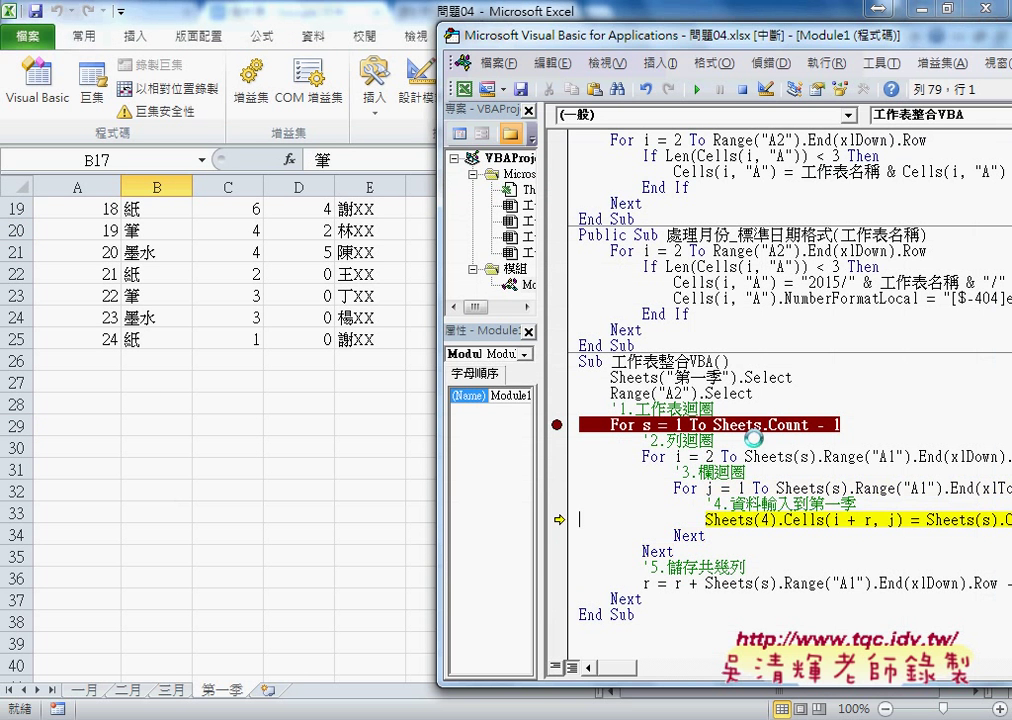
pyautogui.press('F8')
pyautogui.press('F8')
pyautogui.press('F8')
pyautogui.press('F8')
pyautogui.press('F8')
pyautogui.press('F8')
pyautogui.press('F8')
pyautogui.press('F8')
pyautogui.press('F8')
pyautogui.press('F8')
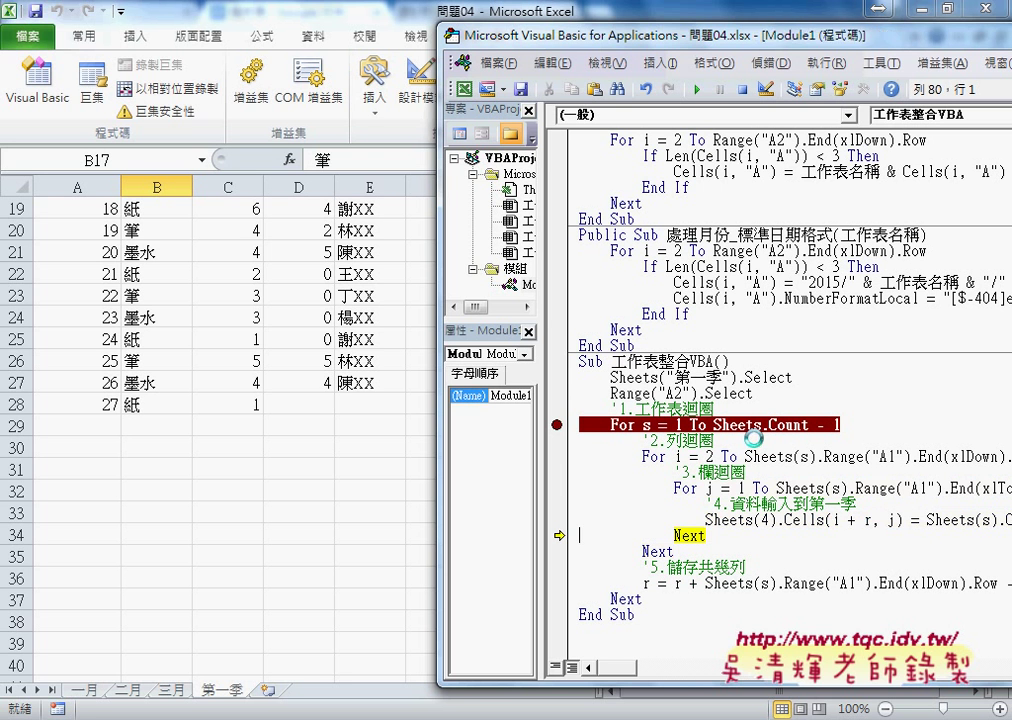
pyautogui.press('F8')
pyautogui.press('F8')
pyautogui.press('F8')
pyautogui.press('F8')
pyautogui.press('F8')
pyautogui.press('F8')
pyautogui.press('F8')
pyautogui.press('F8')
pyautogui.press('F8')
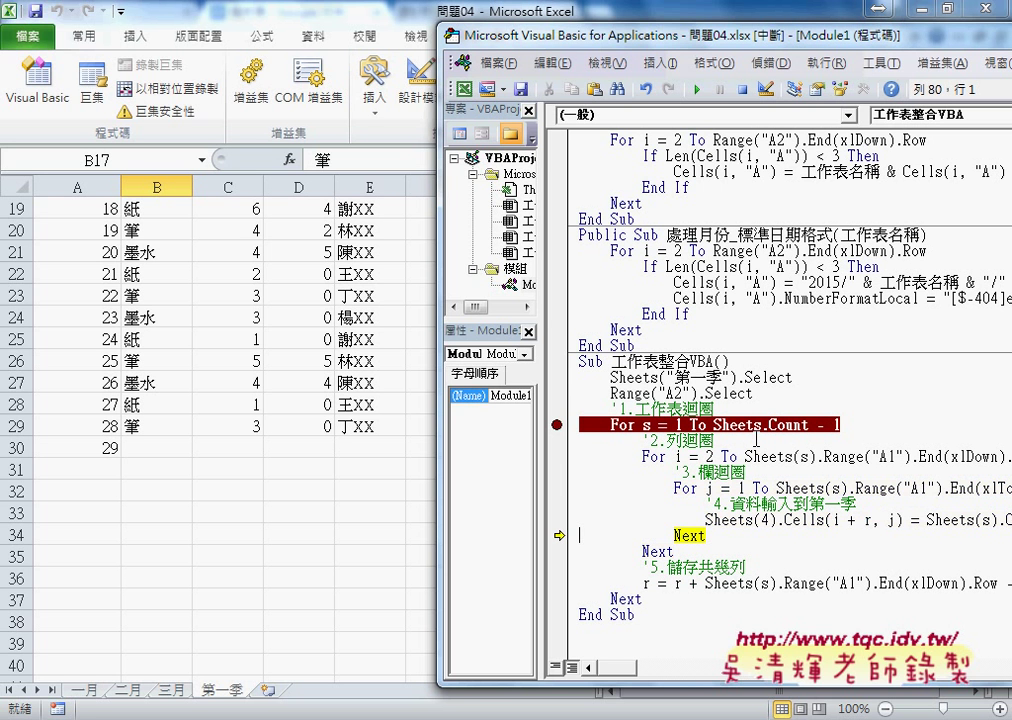
pyautogui.press('F8')
pyautogui.press('F8')
pyautogui.press('F8')
pyautogui.press('F8')
pyautogui.press('F8')
pyautogui.press('F8')
pyautogui.press('F8')
pyautogui.press('F8')
pyautogui.press('F8')
pyautogui.press('F8')
pyautogui.press('F8')
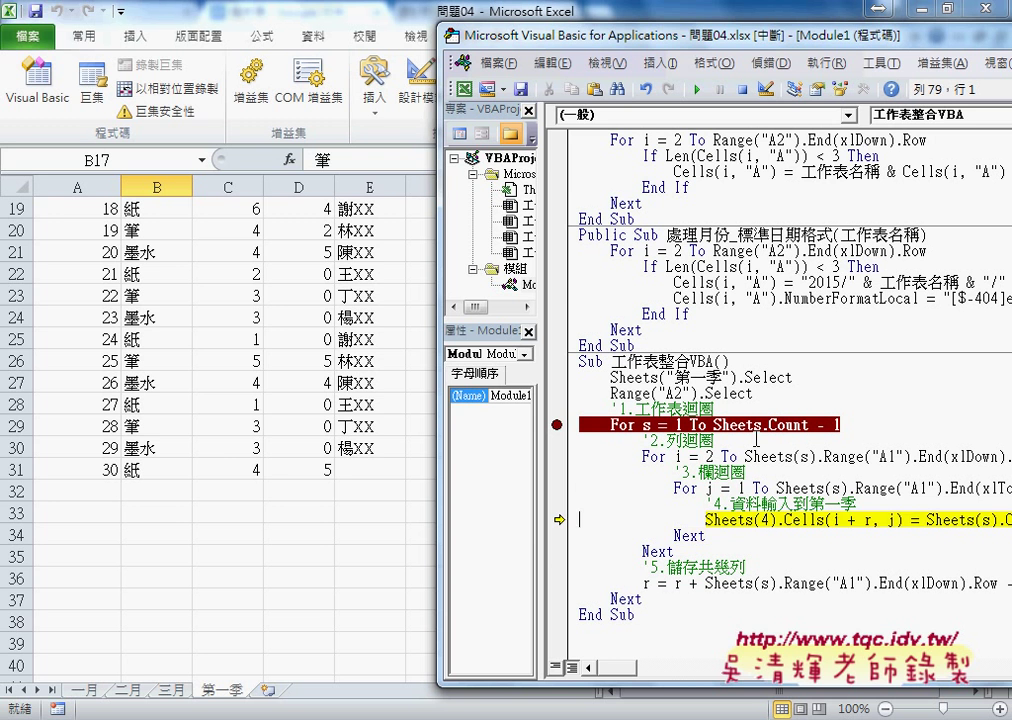
pyautogui.press('F8')
pyautogui.press('F8')
pyautogui.press('F8')
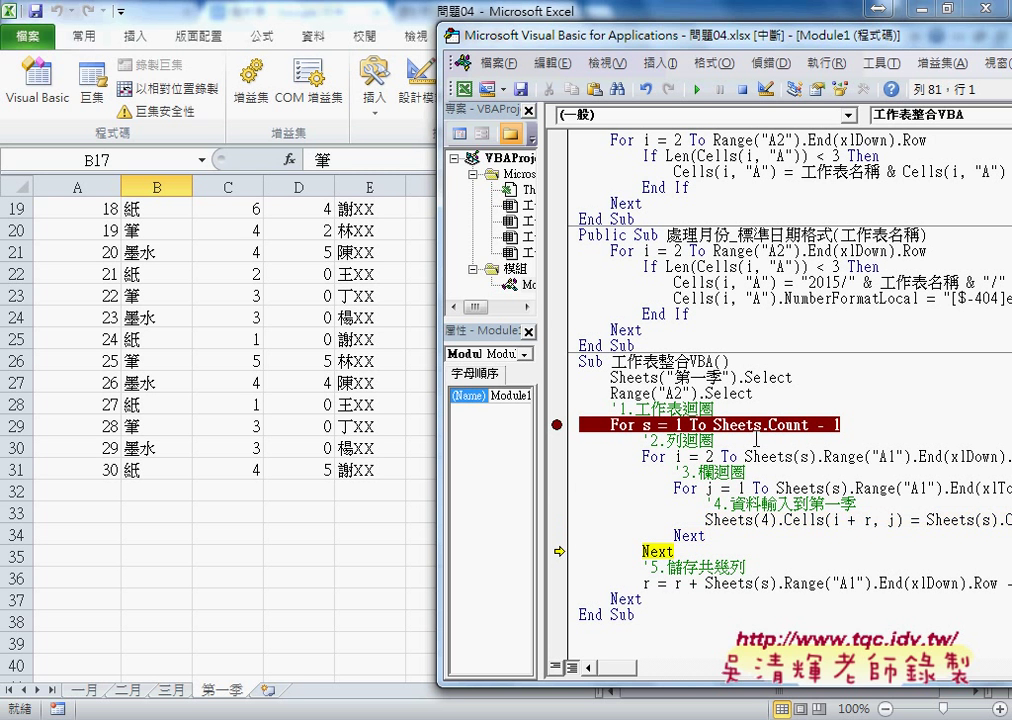
pyautogui.press('F8')
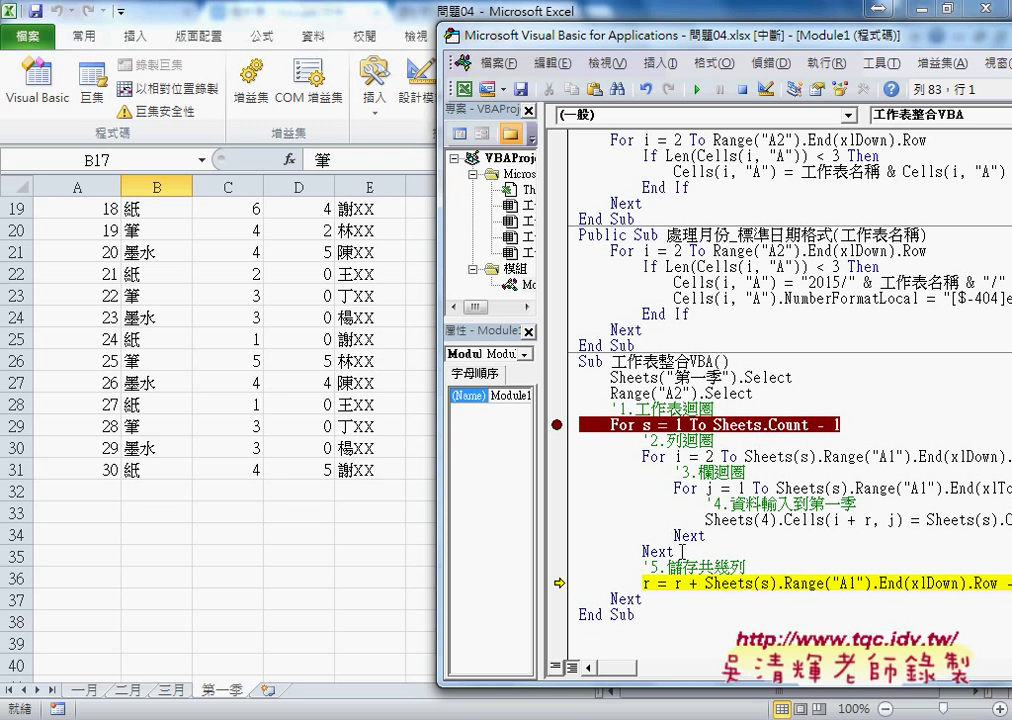
pyautogui.moveTo(683, 551); pyautogui.dragTo(563, 441)
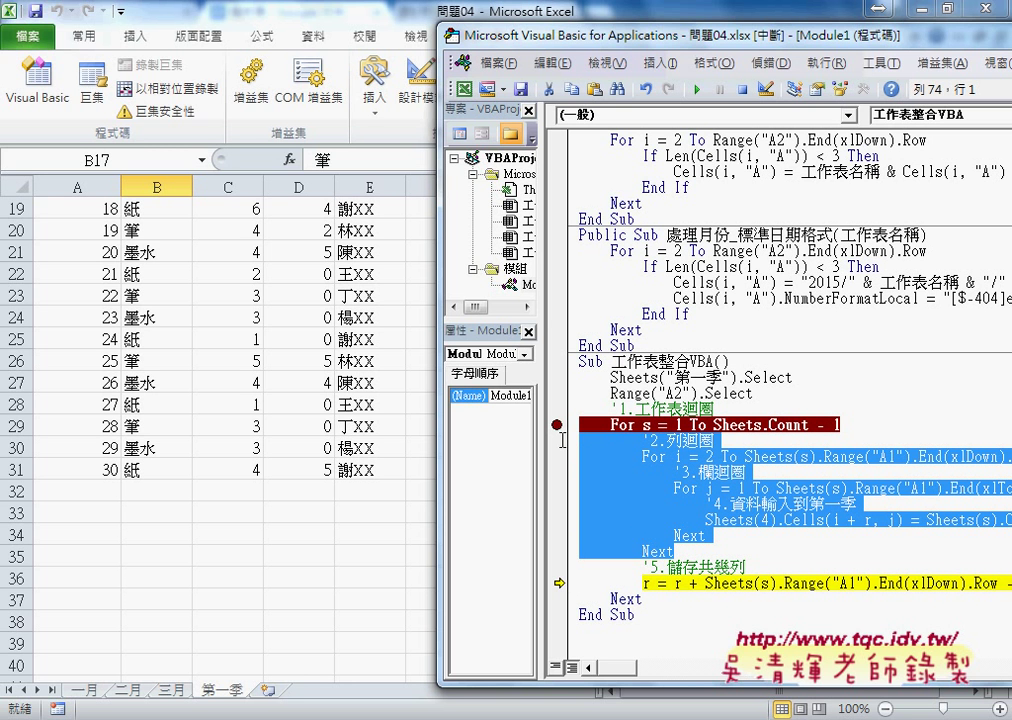